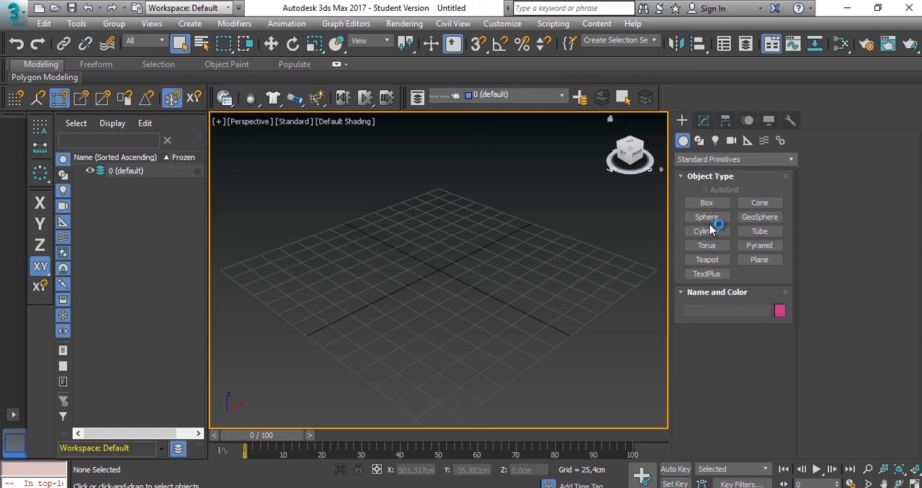
- Create a cylinder about 54 cm in radius and 48 cm high, and position it at X 0, Y 0
{"action": "left_click_drag", "start_coordinate": [435, 272], "coordinate": [481, 288]}
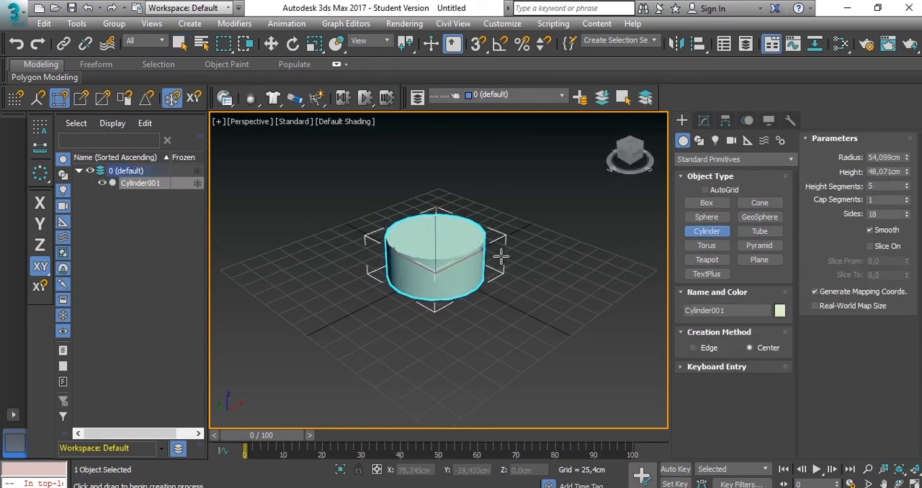
{"action": "left_click", "coordinate": [271, 43]}
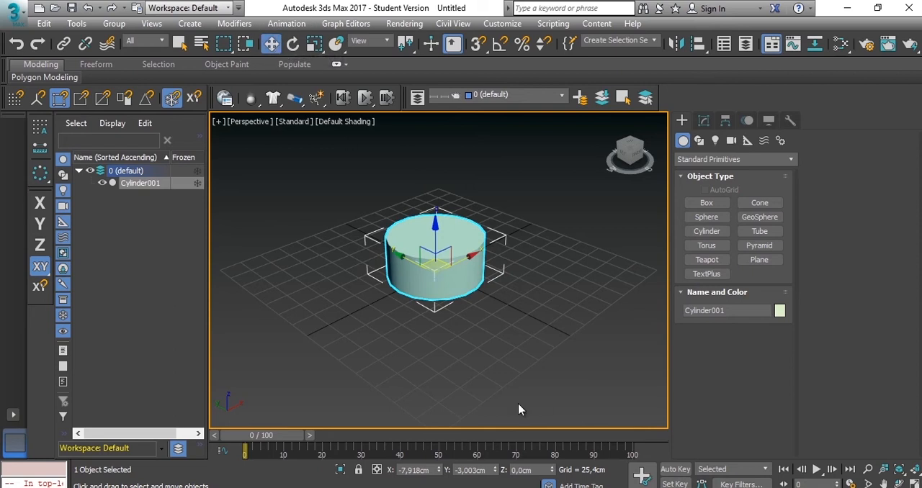
{"action": "double_click", "coordinate": [433, 471]}
{"action": "double_click", "coordinate": [470, 470]}
{"action": "type", "text": "0,0cm"}
{"action": "key", "text": "Return"}
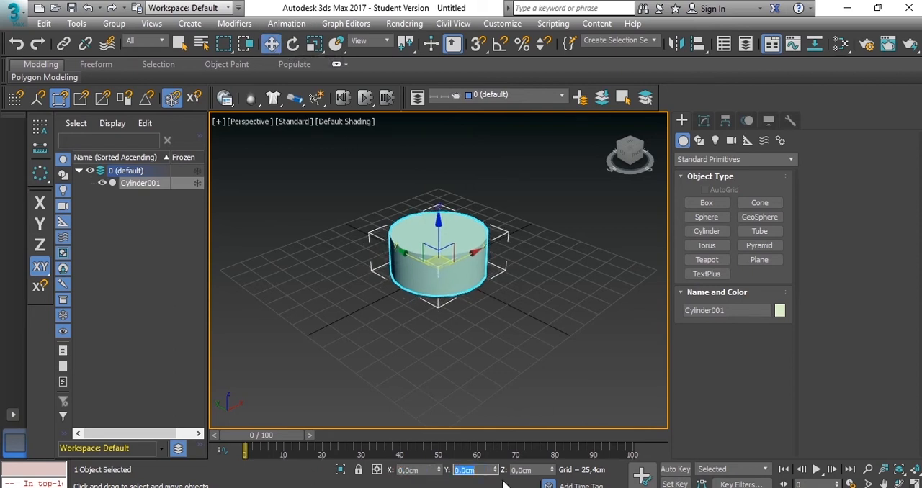
- Display edged faces over the shading in the perspective view and frame the cylinder
{"action": "middle_click_drag", "start_coordinate": [509, 240], "coordinate": [473, 284]}
{"action": "key", "text": "F5"}
{"action": "key", "text": "F4"}
{"action": "scroll", "coordinate": [475, 317], "scroll_direction": "up", "scroll_amount": 3}
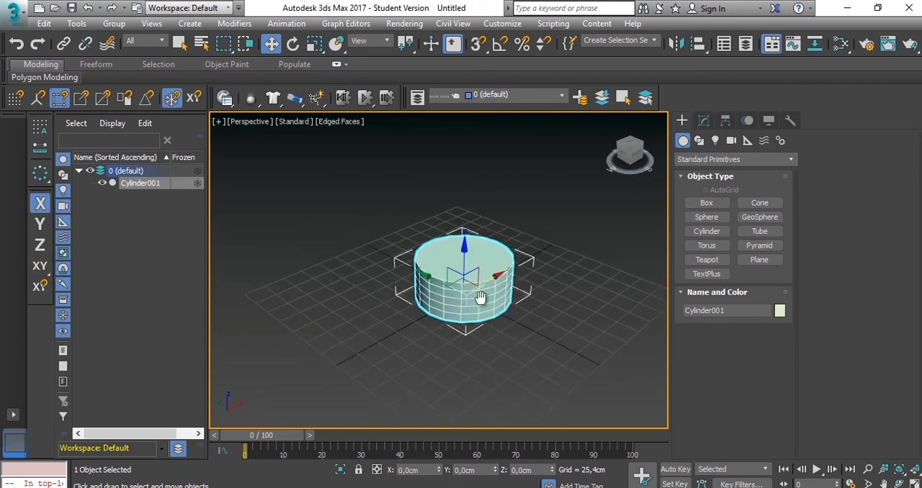
{"action": "left_click", "coordinate": [333, 122]}
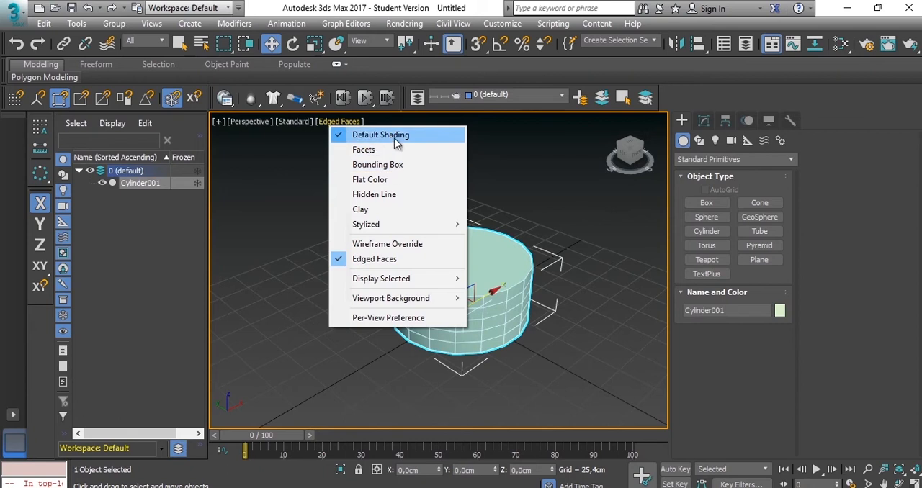
{"action": "left_click", "coordinate": [505, 149]}
{"action": "left_click", "coordinate": [449, 320]}
{"action": "key", "text": "z"}
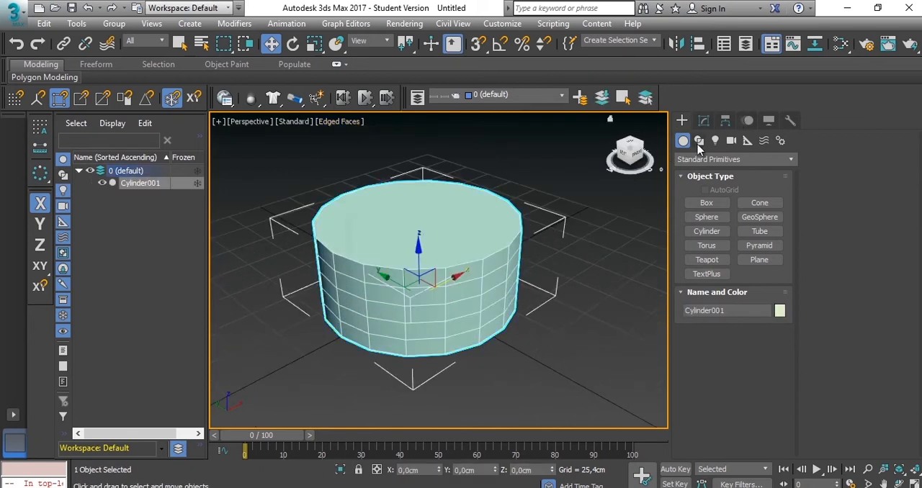
- Set the cylinder's radius to 3 cm and its height to 1 cm
{"action": "left_click", "coordinate": [704, 121]}
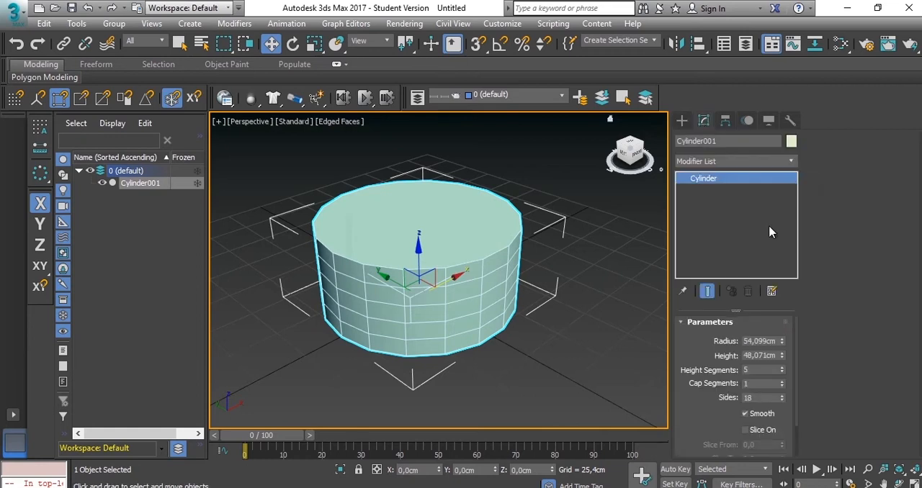
{"action": "left_click", "coordinate": [757, 341]}
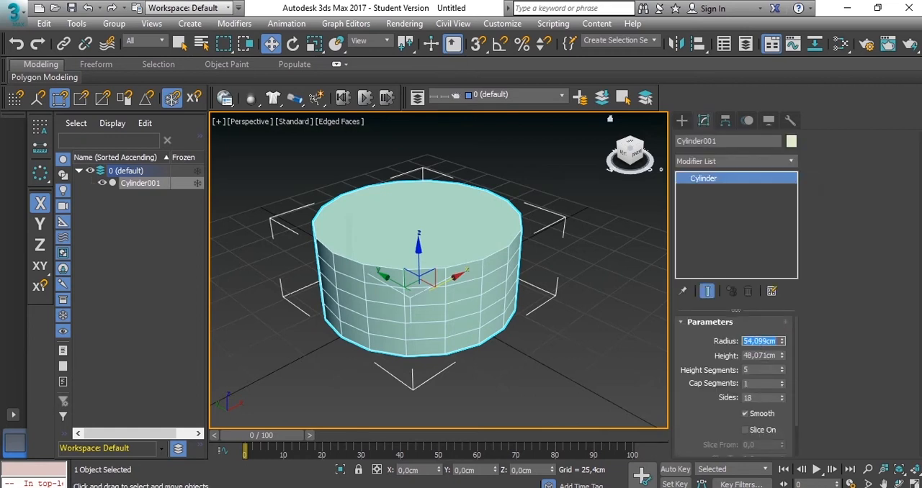
{"action": "type", "text": "5"}
{"action": "key", "text": "Return"}
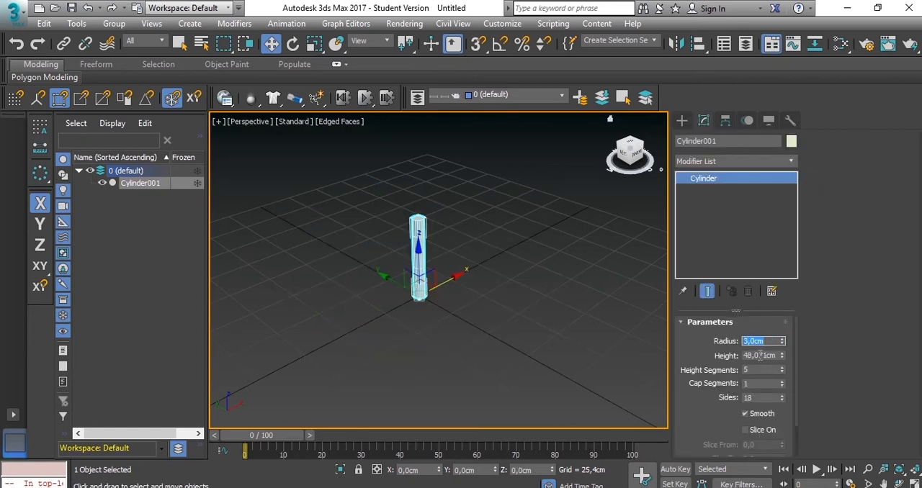
{"action": "left_click", "coordinate": [761, 355]}
{"action": "type", "text": "1"}
{"action": "key", "text": "Return"}
{"action": "middle_click_drag", "start_coordinate": [481, 311], "coordinate": [455, 266]}
{"action": "key", "text": "z"}
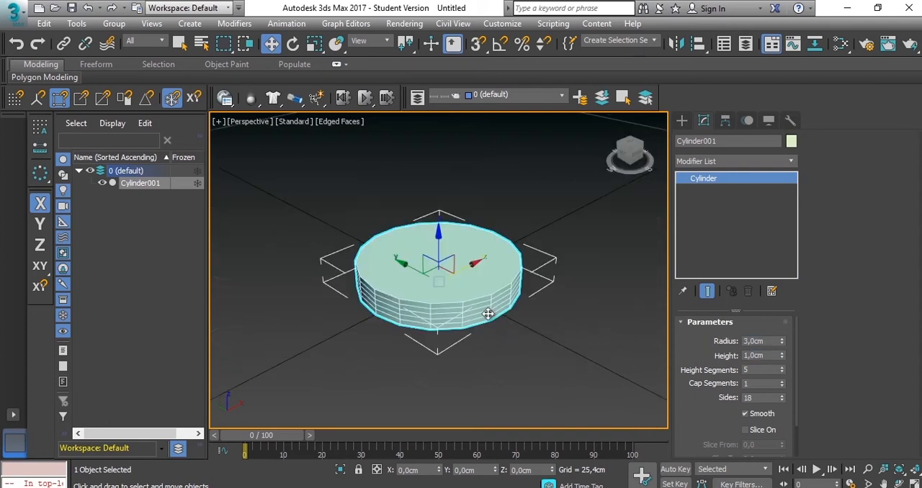
- Reduce the cylinder's height segments to 1 and set its sides to 8
{"action": "right_click", "coordinate": [783, 376]}
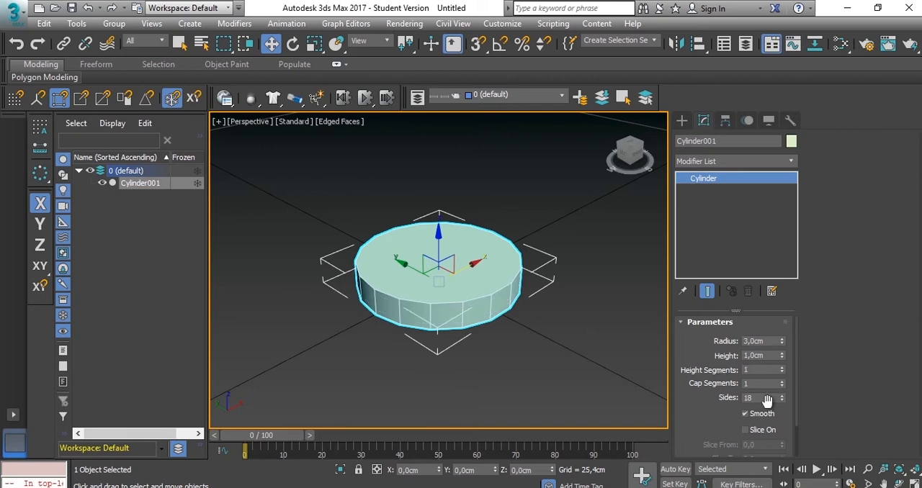
{"action": "left_click", "coordinate": [762, 398]}
{"action": "type", "text": "8"}
{"action": "key", "text": "Return"}
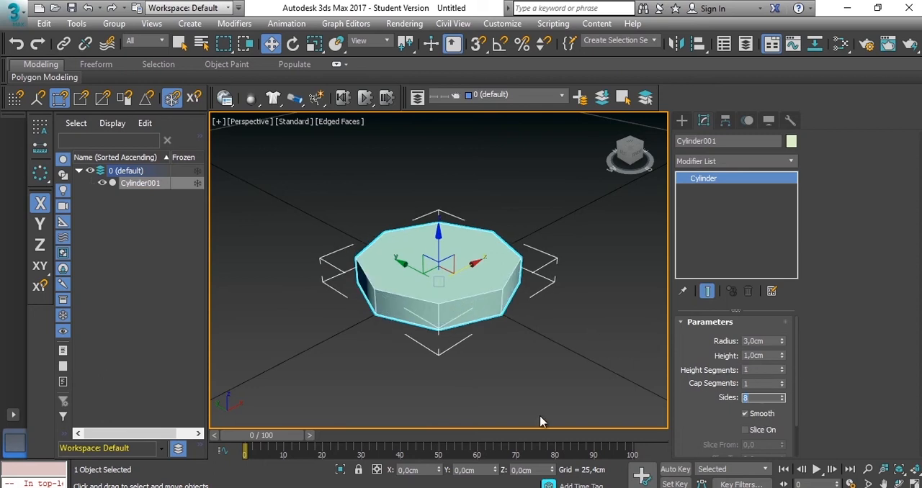
{"action": "type", "text": "3"}
- Convert the cylinder to an editable poly and select its top polygon
{"action": "right_click", "coordinate": [449, 264]}
{"action": "mouse_move", "coordinate": [552, 406]}
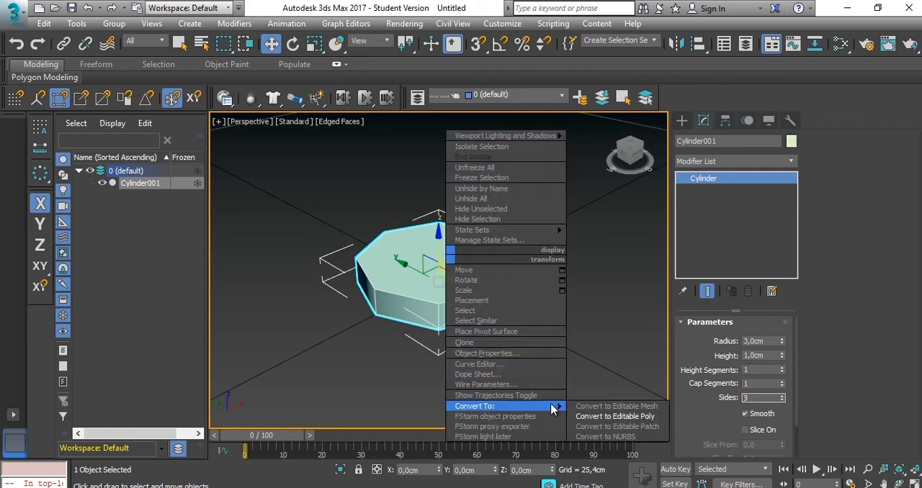
{"action": "left_click", "coordinate": [608, 417]}
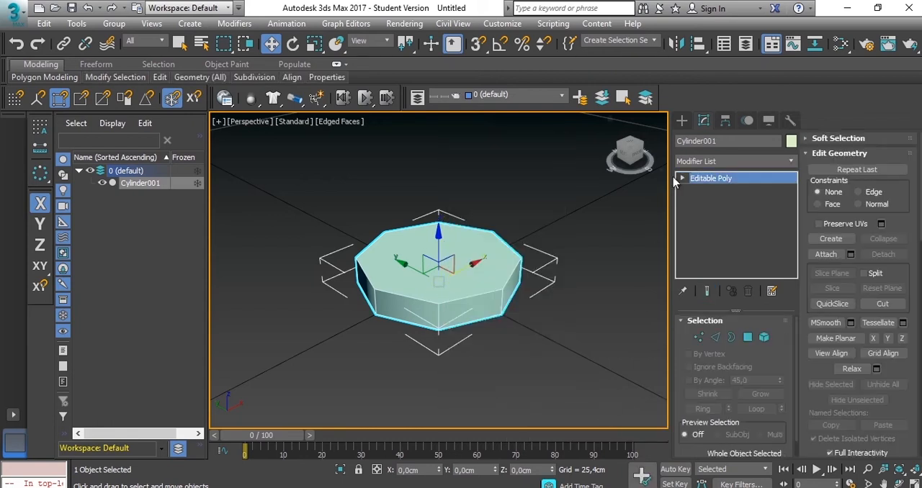
{"action": "left_click", "coordinate": [682, 178]}
{"action": "left_click", "coordinate": [713, 225]}
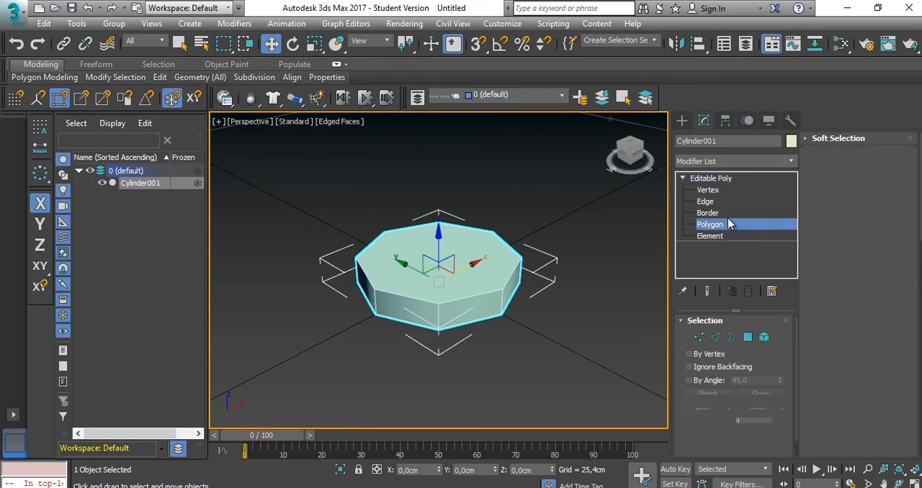
{"action": "left_click", "coordinate": [458, 258]}
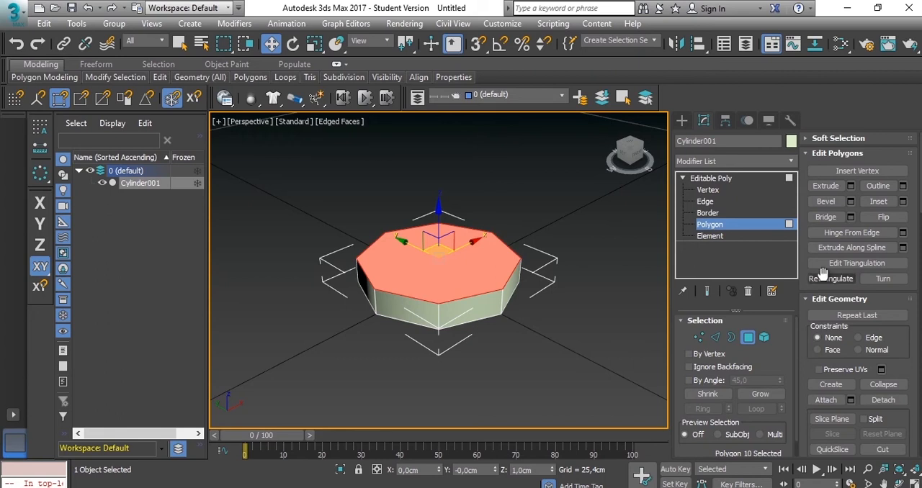
- Extrude the top polygon upward in five successive segments of 1 cm each
{"action": "middle_click_drag", "start_coordinate": [509, 287], "coordinate": [507, 269], "text": "alt"}
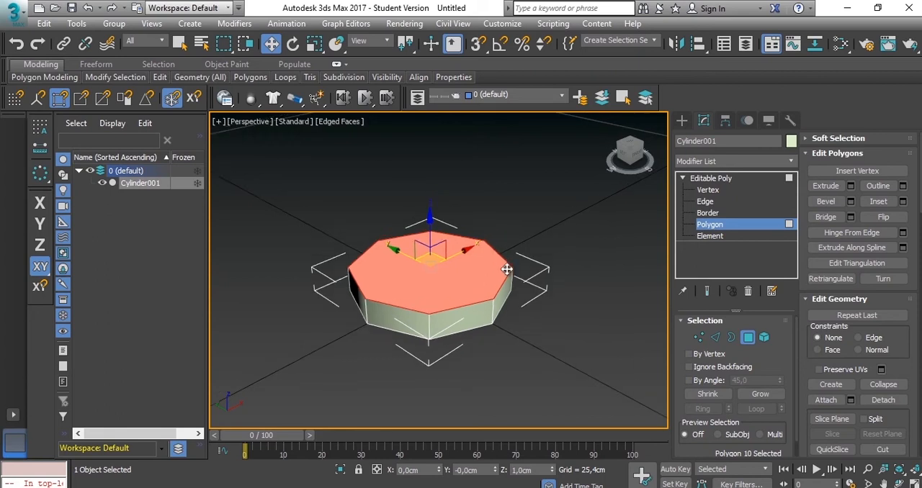
{"action": "left_click", "coordinate": [851, 186]}
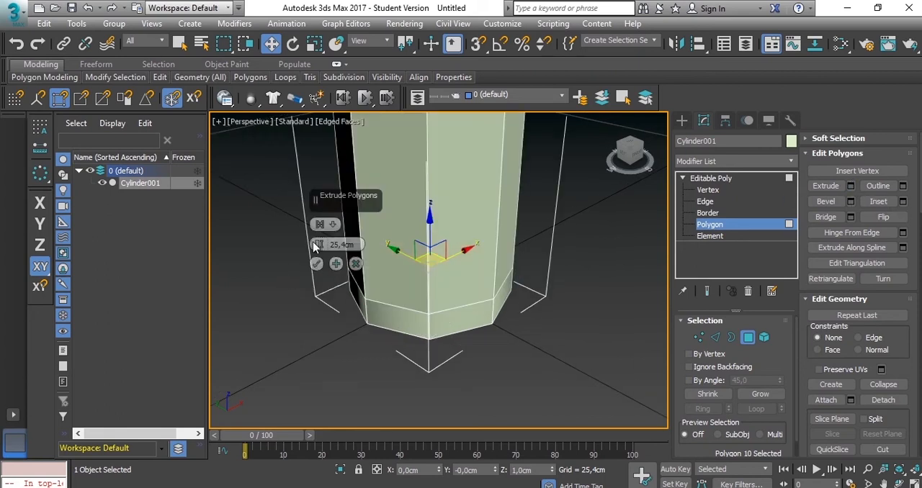
{"action": "left_click", "coordinate": [351, 247]}
{"action": "type", "text": "1"}
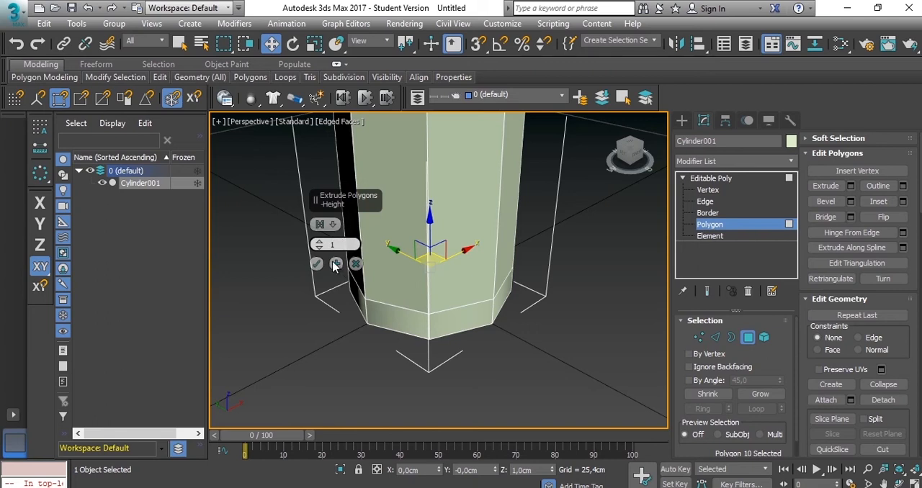
{"action": "left_click", "coordinate": [335, 265]}
{"action": "left_click", "coordinate": [335, 265]}
{"action": "left_click", "coordinate": [336, 265]}
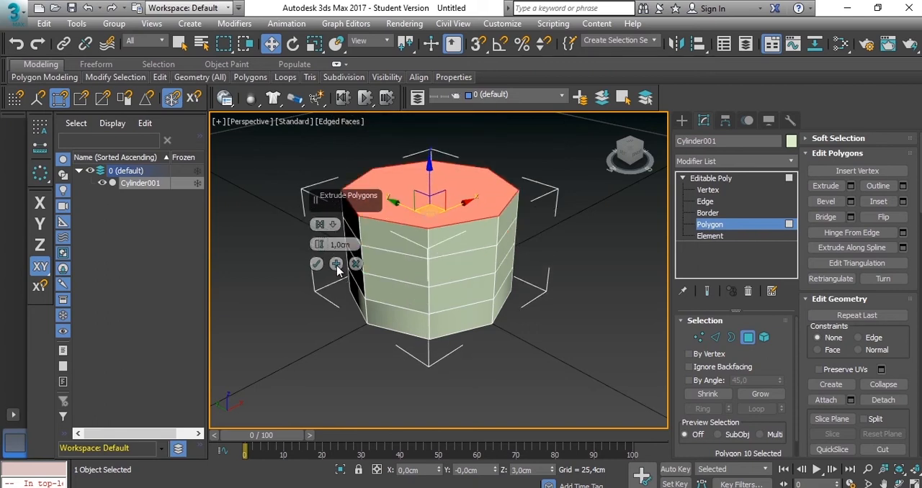
{"action": "left_click", "coordinate": [336, 265]}
{"action": "left_click", "coordinate": [316, 264]}
{"action": "middle_click_drag", "start_coordinate": [468, 338], "coordinate": [492, 243], "text": "alt"}
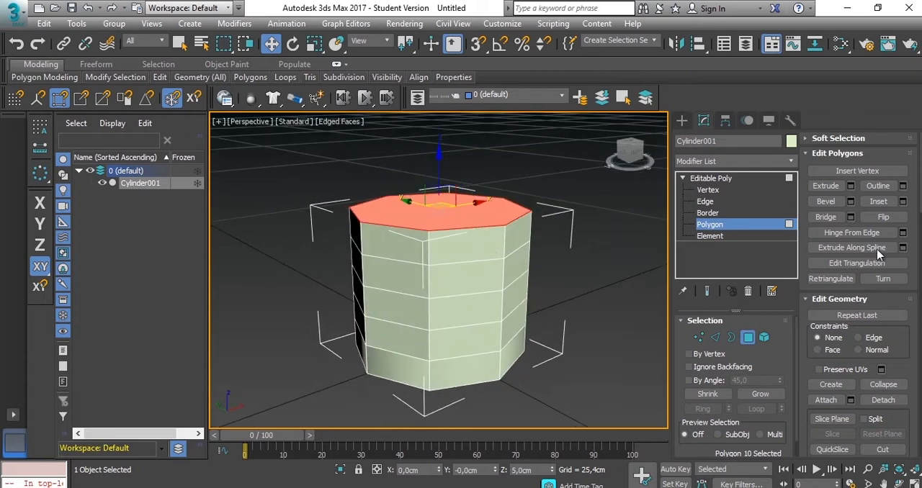
{"action": "left_click", "coordinate": [851, 186]}
{"action": "left_click", "coordinate": [316, 264]}
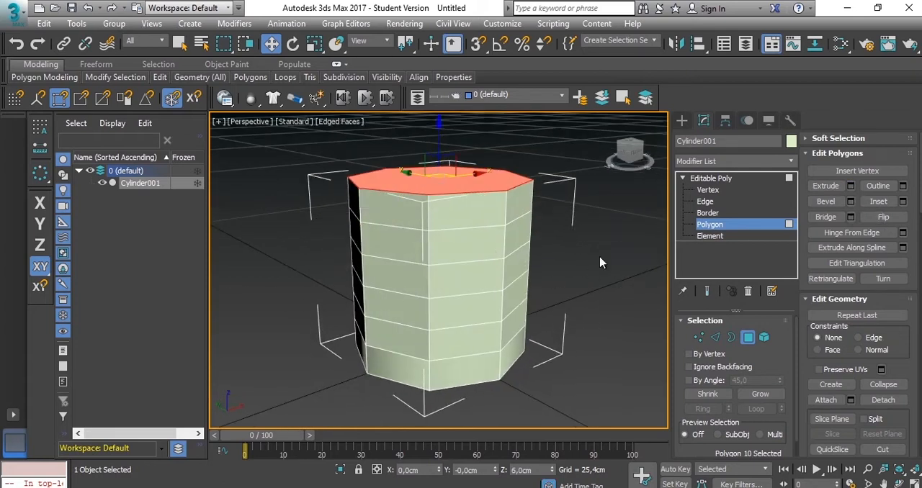
- Bevel the top polygon with a height of 1 cm and an outline of 0 cm
{"action": "left_click", "coordinate": [850, 202]}
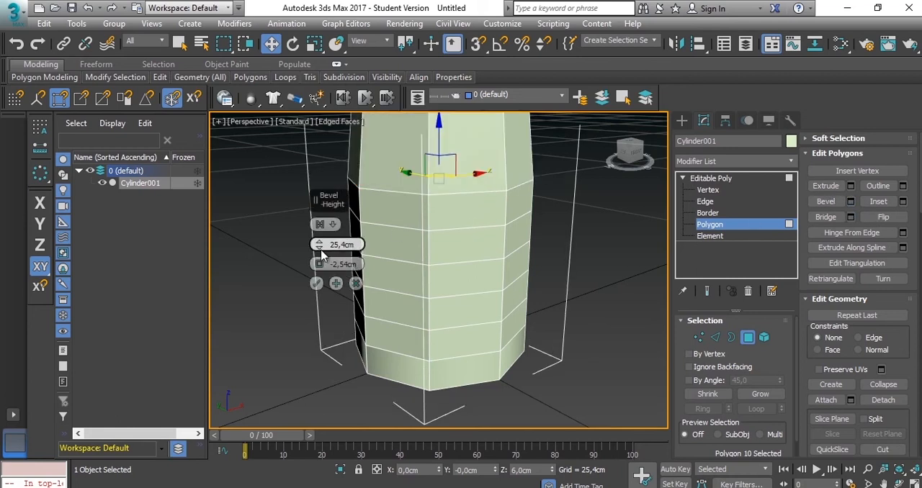
{"action": "right_click", "coordinate": [319, 245]}
{"action": "right_click", "coordinate": [319, 265]}
{"action": "left_click_drag", "start_coordinate": [319, 244], "coordinate": [319, 232]}
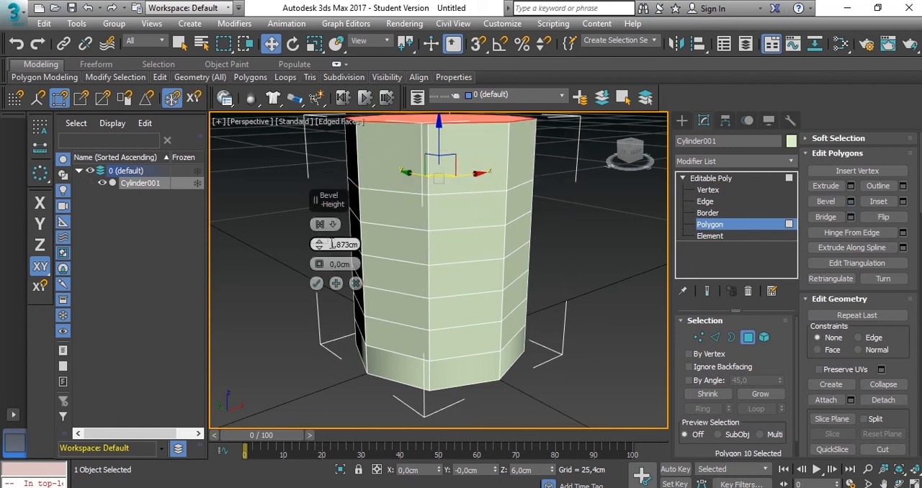
{"action": "type", "text": "1"}
{"action": "key", "text": "Return"}
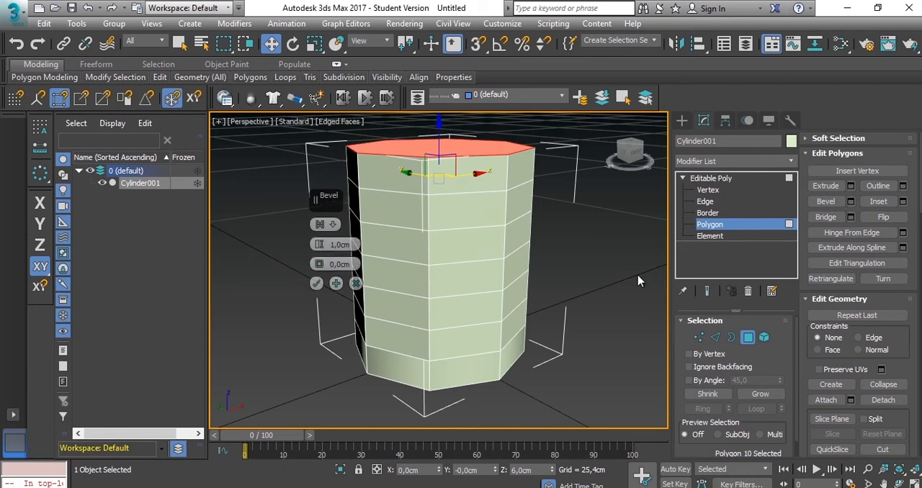
{"action": "key", "text": "End"}
{"action": "key", "text": "Return"}
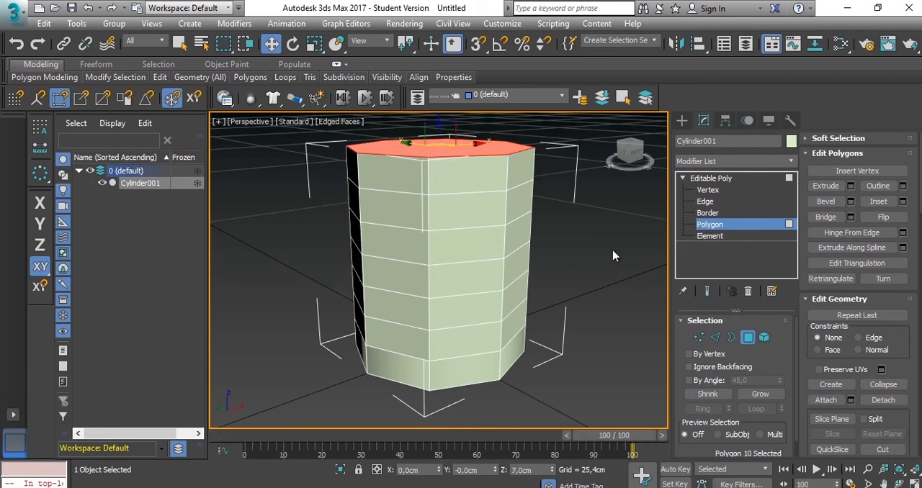
- Form a groove with two 1 cm high bevels of the top polygon, using outlines of -0.6 cm and 0.6 cm
{"action": "left_click", "coordinate": [851, 202]}
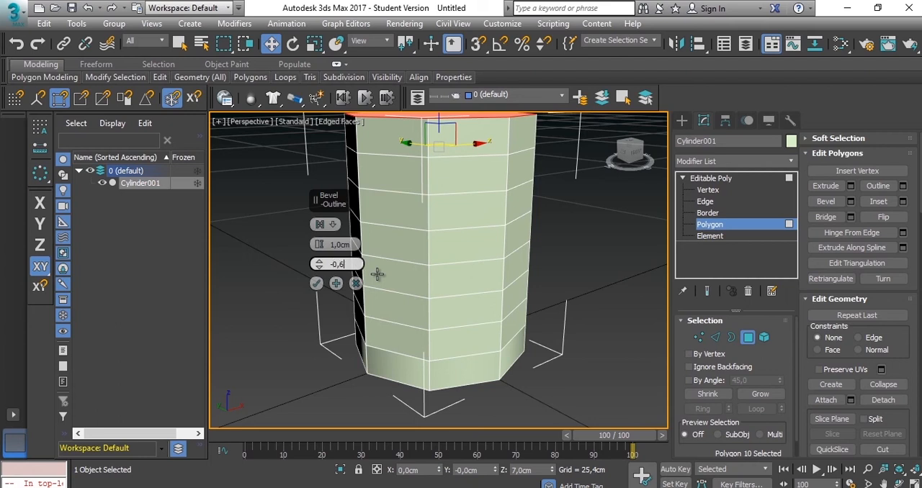
{"action": "key", "text": "Return"}
{"action": "middle_click_drag", "start_coordinate": [455, 234], "coordinate": [442, 383], "text": "alt"}
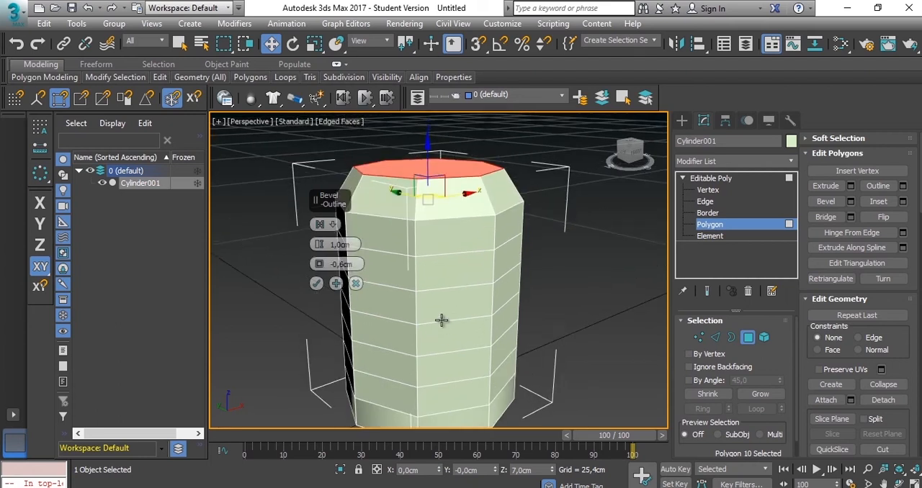
{"action": "left_click", "coordinate": [337, 284]}
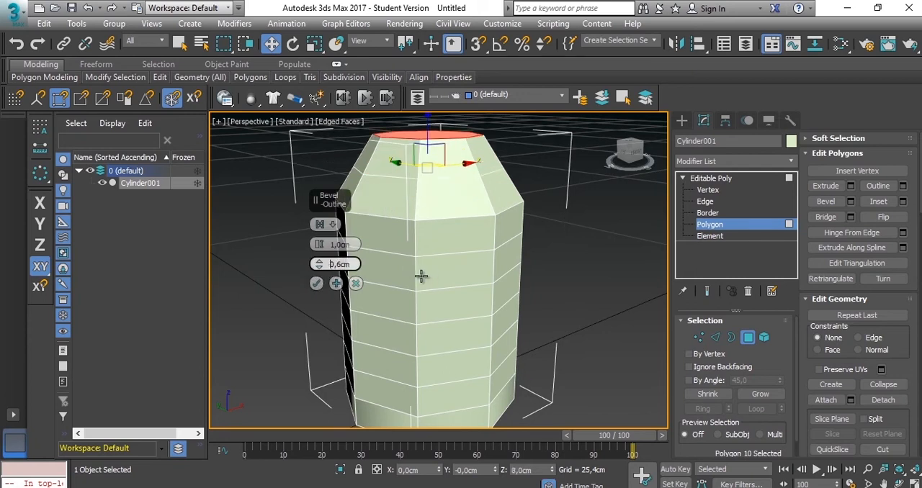
{"action": "left_click", "coordinate": [316, 283]}
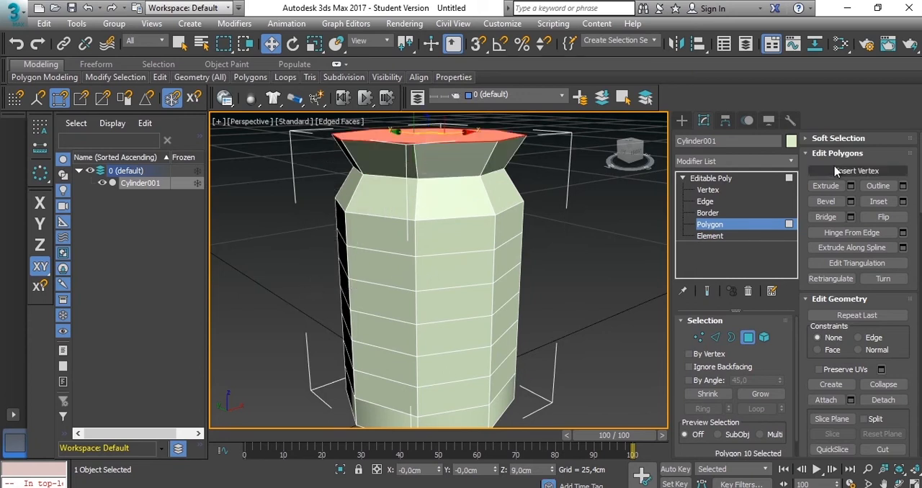
- Extrude the top polygon above the groove in four successive segments of 1 cm each
{"action": "left_click", "coordinate": [852, 187]}
{"action": "middle_click_drag", "start_coordinate": [451, 249], "coordinate": [450, 335]}
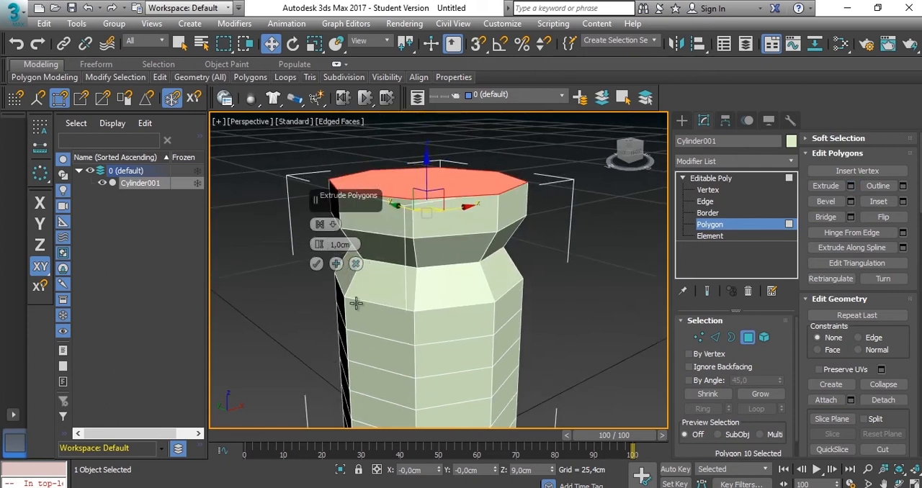
{"action": "left_click", "coordinate": [336, 268]}
{"action": "left_click", "coordinate": [336, 268]}
{"action": "left_click", "coordinate": [337, 267]}
{"action": "middle_click_drag", "start_coordinate": [448, 244], "coordinate": [448, 308]}
{"action": "left_click", "coordinate": [319, 266]}
{"action": "scroll", "coordinate": [597, 250], "scroll_direction": "down", "scroll_amount": 3}
{"action": "middle_click_drag", "start_coordinate": [596, 257], "coordinate": [584, 278]}
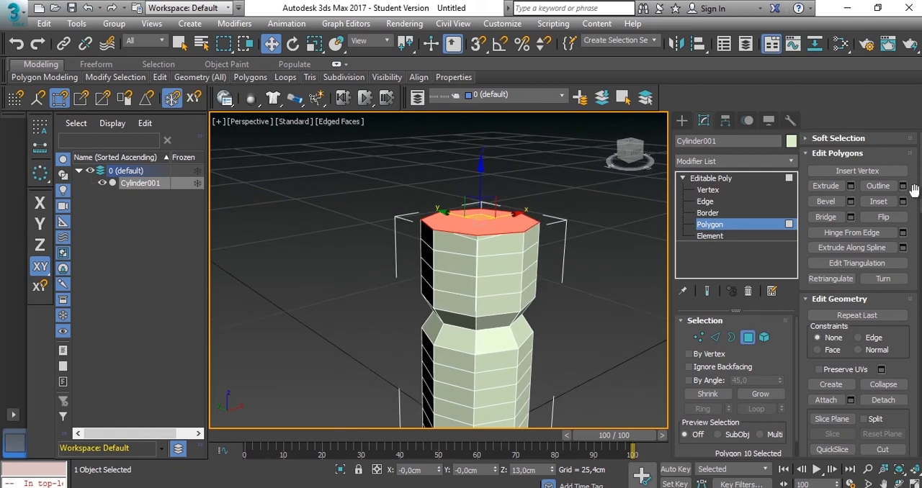
{"action": "left_click", "coordinate": [850, 186]}
{"action": "left_click", "coordinate": [355, 264]}
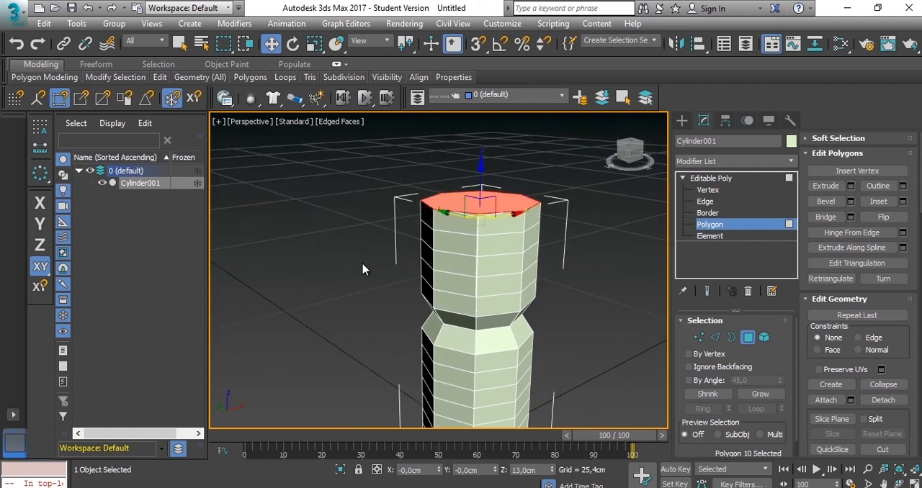
- Bevel the top polygon upward about 2.9 cm with a negative outline to form a tapered shoulder
{"action": "left_click", "coordinate": [850, 202]}
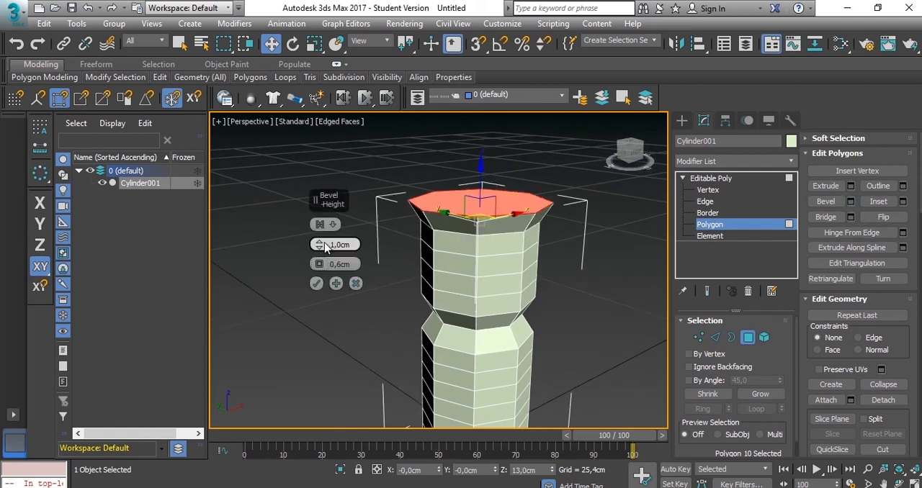
{"action": "left_click_drag", "start_coordinate": [319, 243], "coordinate": [321, 272]}
{"action": "left_click", "coordinate": [317, 283]}
{"action": "middle_click_drag", "start_coordinate": [457, 218], "coordinate": [407, 288]}
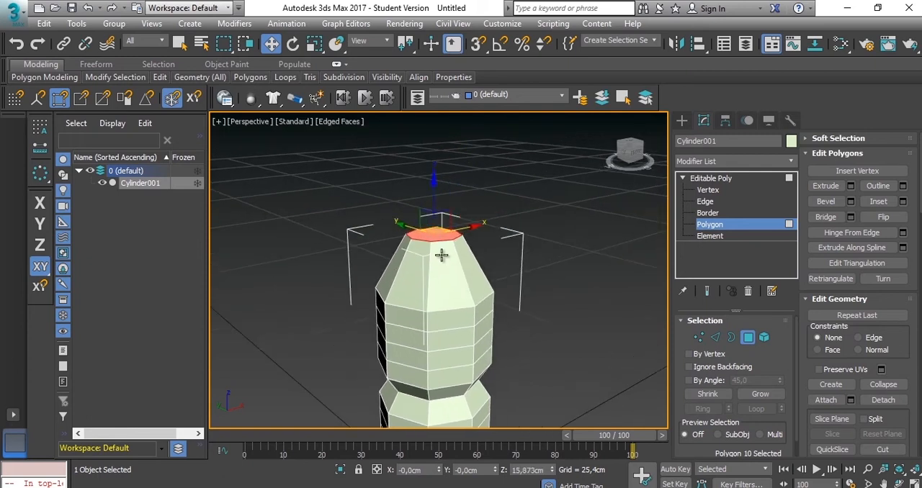
- Scale the top polygon down slightly and lower it to a height of 15.4 cm
{"action": "key", "text": "r"}
{"action": "left_click_drag", "start_coordinate": [436, 237], "coordinate": [438, 239]}
{"action": "key", "text": "w"}
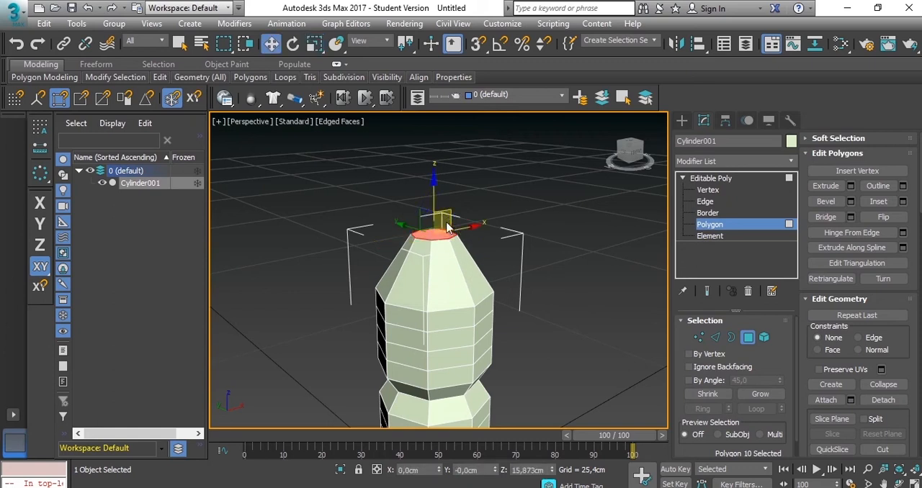
{"action": "scroll", "coordinate": [444, 263], "scroll_direction": "up", "scroll_amount": 2}
{"action": "middle_click_drag", "start_coordinate": [444, 263], "coordinate": [461, 267]}
{"action": "left_click_drag", "start_coordinate": [437, 210], "coordinate": [435, 197]}
{"action": "middle_click_drag", "start_coordinate": [493, 276], "coordinate": [479, 222]}
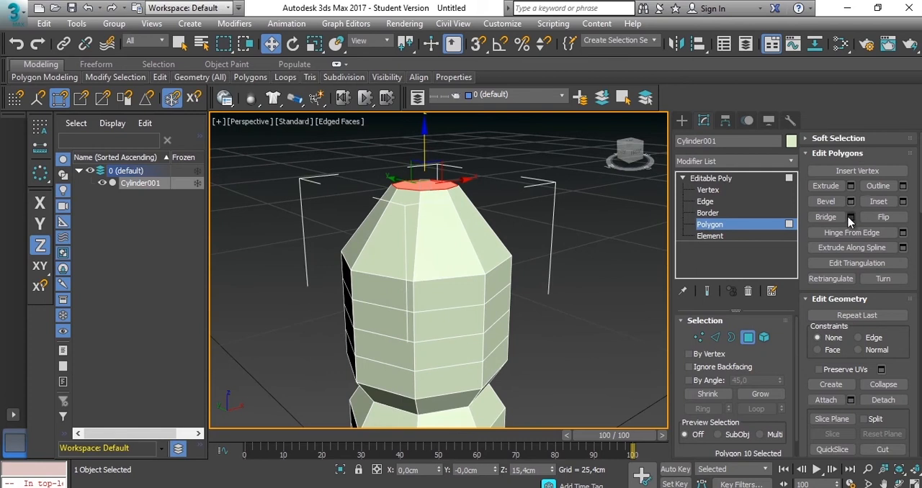
- Inset the top polygon by 0.175 cm
{"action": "left_click", "coordinate": [903, 205]}
{"action": "middle_click_drag", "start_coordinate": [493, 229], "coordinate": [524, 300], "text": "alt"}
{"action": "scroll", "coordinate": [469, 298], "scroll_direction": "up", "scroll_amount": 3}
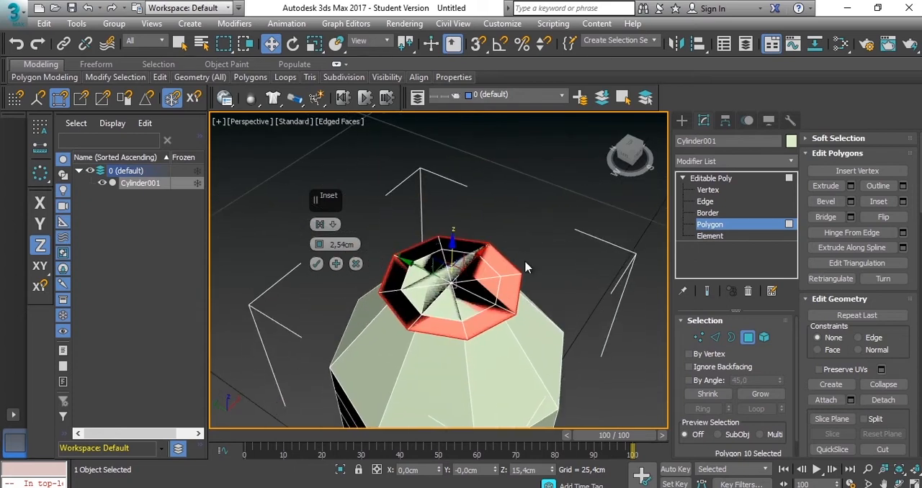
{"action": "right_click", "coordinate": [320, 245]}
{"action": "left_click_drag", "start_coordinate": [320, 246], "coordinate": [321, 242]}
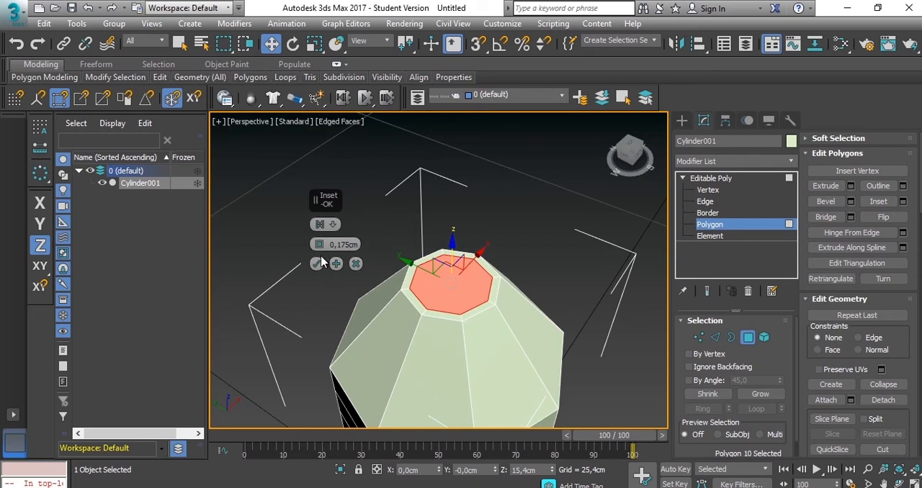
{"action": "left_click", "coordinate": [318, 264]}
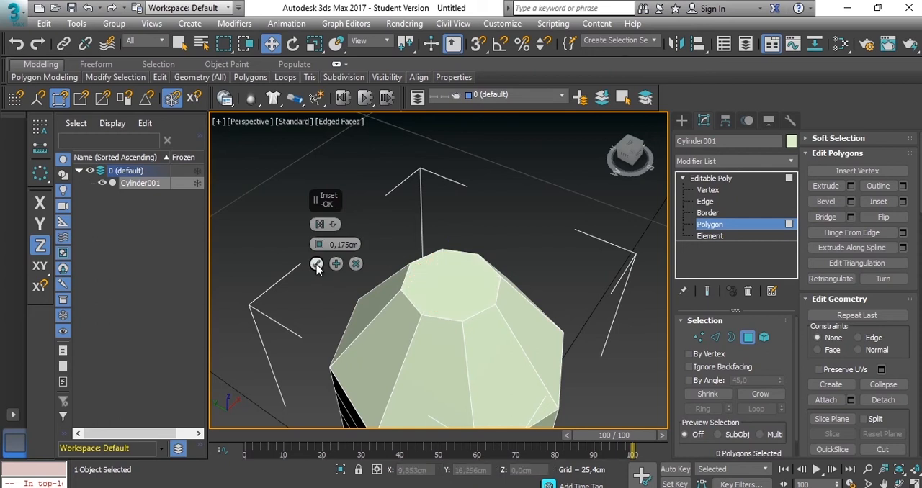
{"action": "left_click", "coordinate": [487, 288]}
{"action": "left_click", "coordinate": [903, 202]}
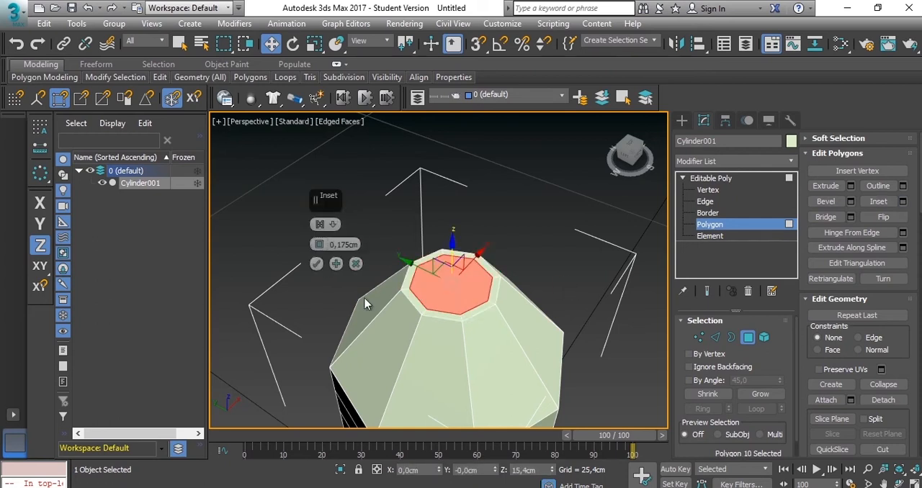
{"action": "left_click", "coordinate": [319, 263]}
- Extrude the inset polygon 1 cm to form the bottle neck, and delete its cap to open the mouth
{"action": "left_click", "coordinate": [851, 186]}
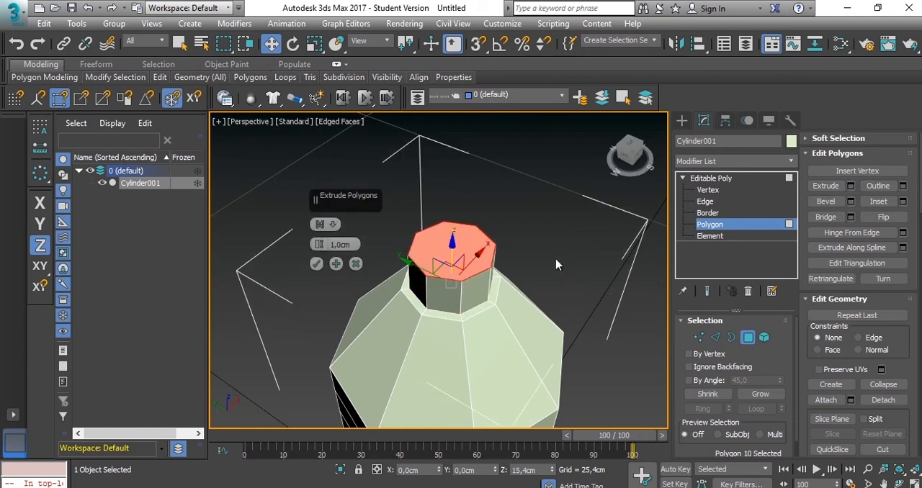
{"action": "left_click", "coordinate": [315, 264]}
{"action": "key", "text": "Delete"}
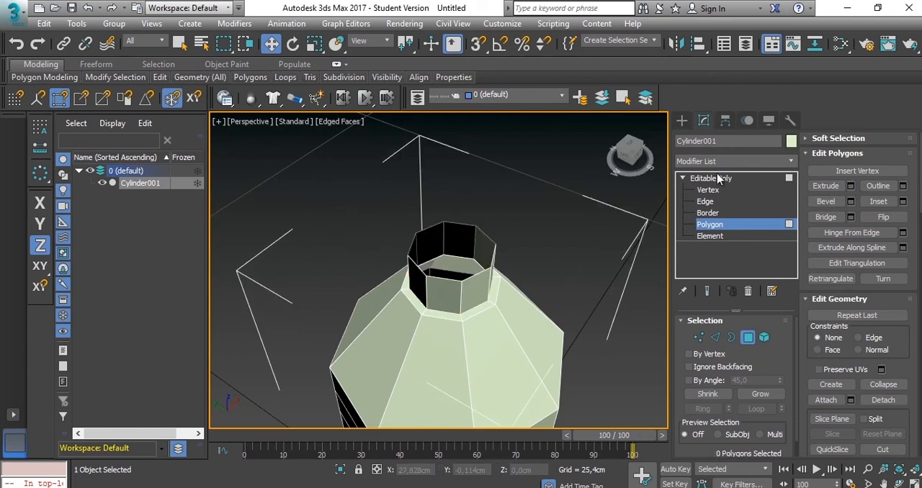
- Add a TurboSmooth modifier to the whole bottle with 3 iterations
{"action": "left_click", "coordinate": [711, 178]}
{"action": "left_click", "coordinate": [768, 162]}
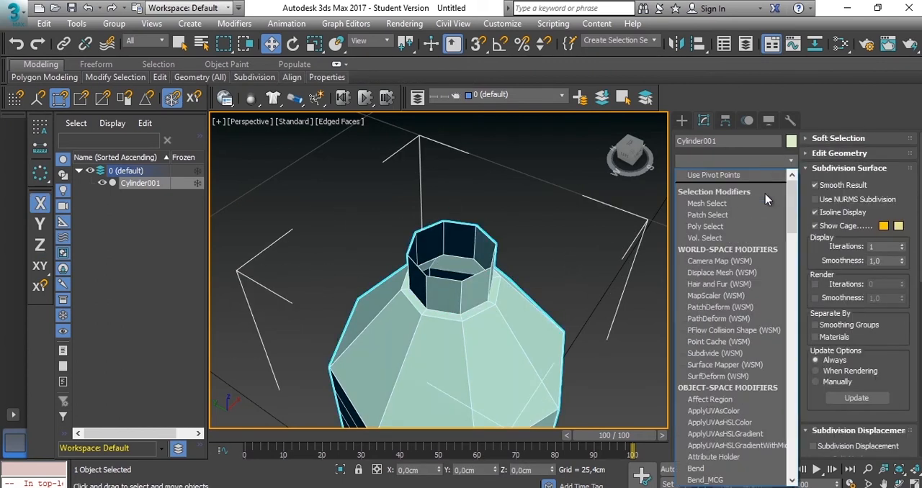
{"action": "key", "text": "t"}
{"action": "key", "text": "t"}
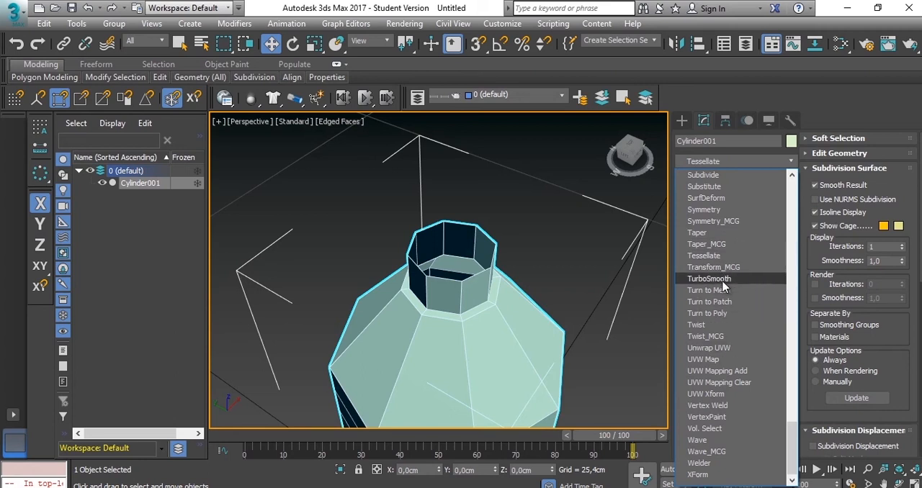
{"action": "left_click", "coordinate": [723, 280]}
{"action": "left_click", "coordinate": [777, 342]}
{"action": "left_click", "coordinate": [777, 342]}
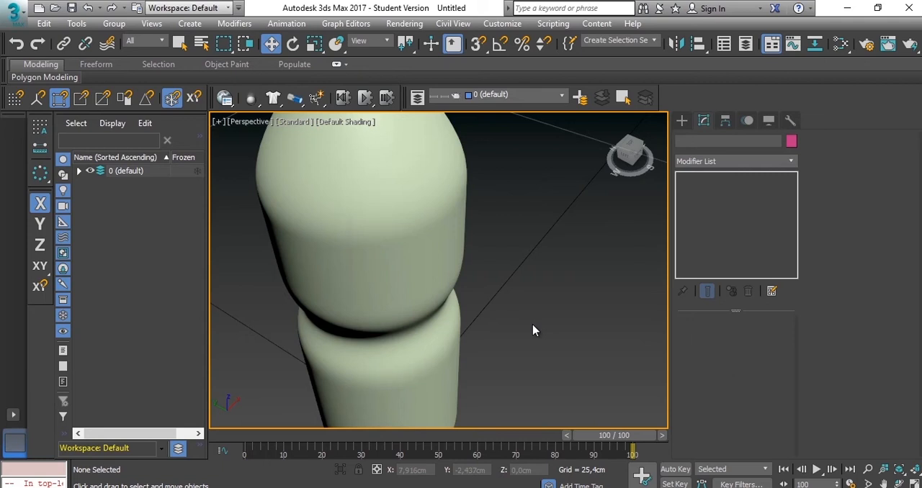
- In the front view, select four horizontal edge loops of the body below the wide groove and two above it
{"action": "scroll", "coordinate": [534, 330], "scroll_direction": "down", "scroll_amount": 5}
{"action": "middle_click_drag", "start_coordinate": [496, 290], "coordinate": [414, 129], "text": "alt"}
{"action": "key", "text": "f"}
{"action": "left_click", "coordinate": [428, 179]}
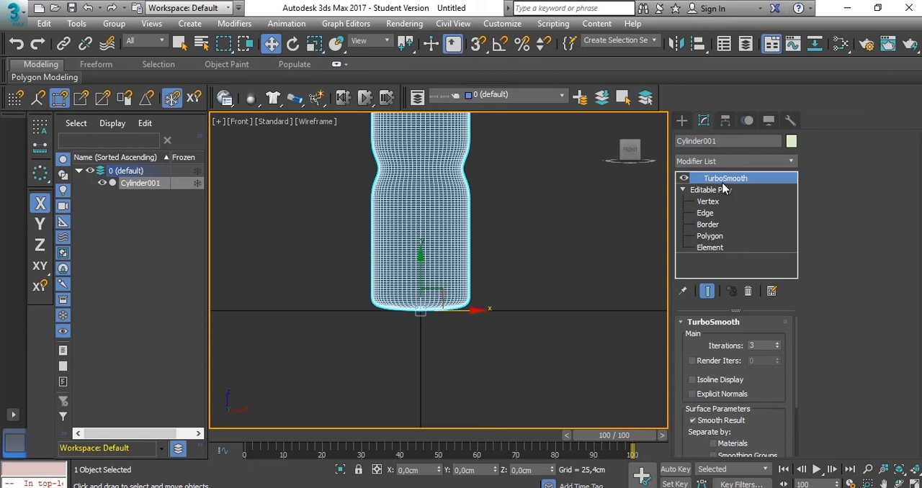
{"action": "left_click", "coordinate": [706, 214]}
{"action": "scroll", "coordinate": [488, 261], "scroll_direction": "up", "scroll_amount": 3}
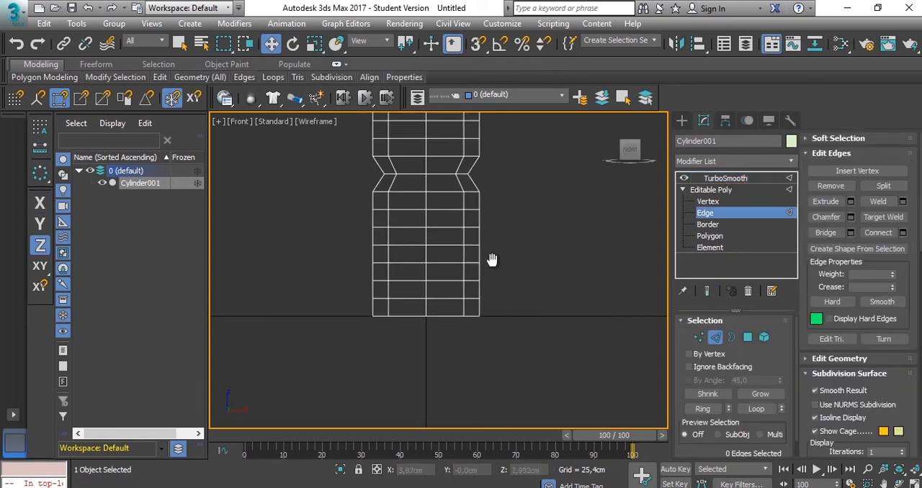
{"action": "left_click_drag", "start_coordinate": [440, 320], "coordinate": [436, 301]}
{"action": "middle_click_drag", "start_coordinate": [490, 233], "coordinate": [497, 328]}
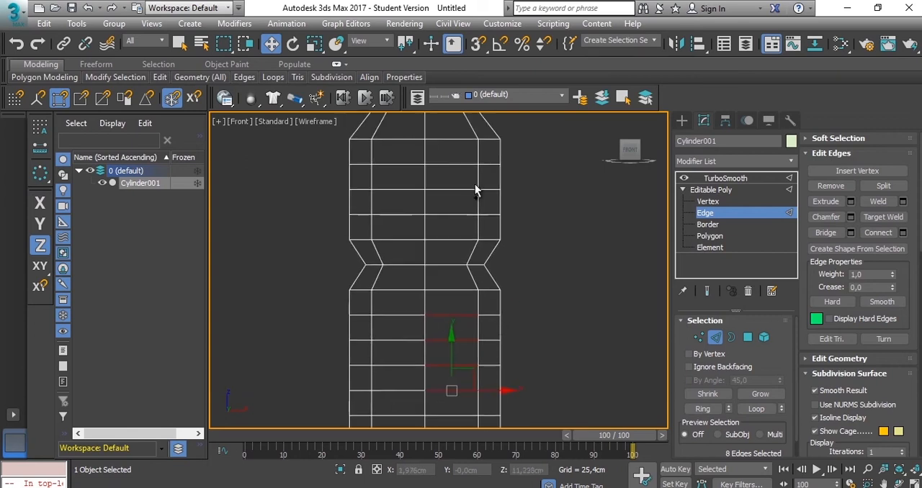
{"action": "left_click_drag", "start_coordinate": [466, 175], "coordinate": [438, 219]}
{"action": "scroll", "coordinate": [516, 247], "scroll_direction": "down", "scroll_amount": 2}
{"action": "left_click", "coordinate": [757, 409]}
{"action": "middle_click_drag", "start_coordinate": [531, 286], "coordinate": [528, 328]}
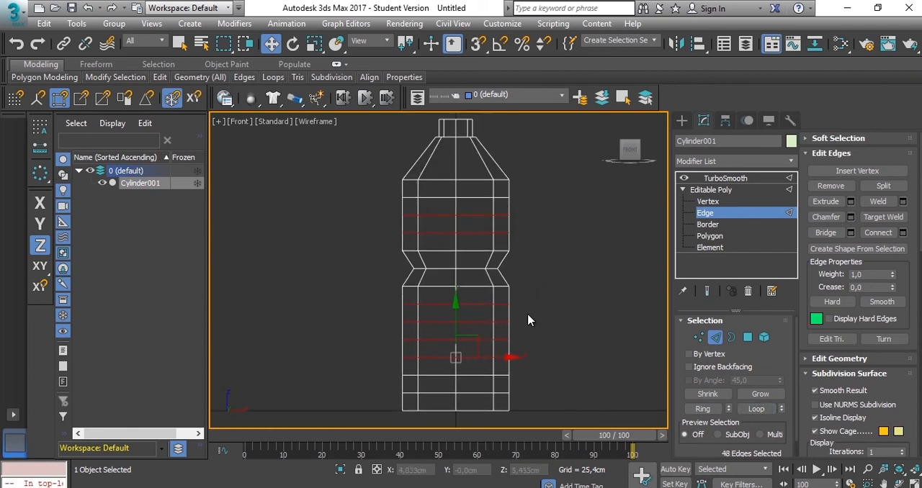
- Extrude the selected edge loops inward with a height of -0.3 cm and a width of 0.175 cm
{"action": "left_click", "coordinate": [851, 202]}
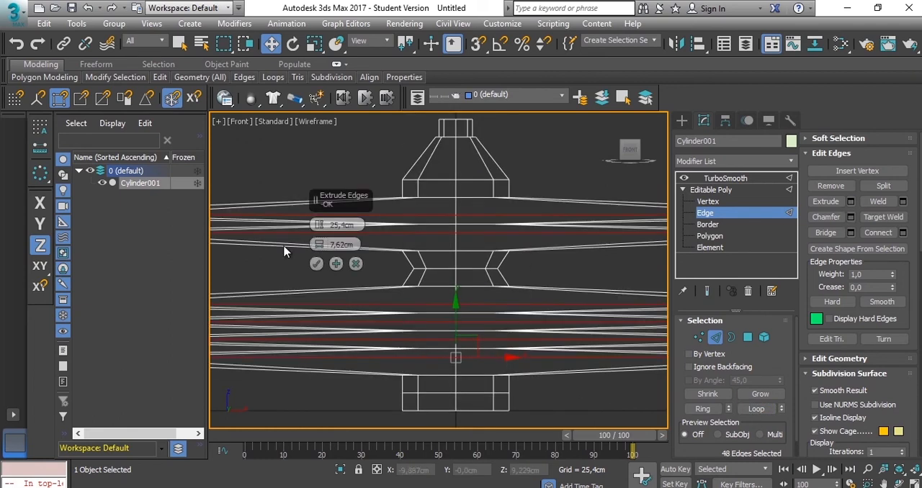
{"action": "right_click", "coordinate": [317, 226]}
{"action": "right_click", "coordinate": [319, 245]}
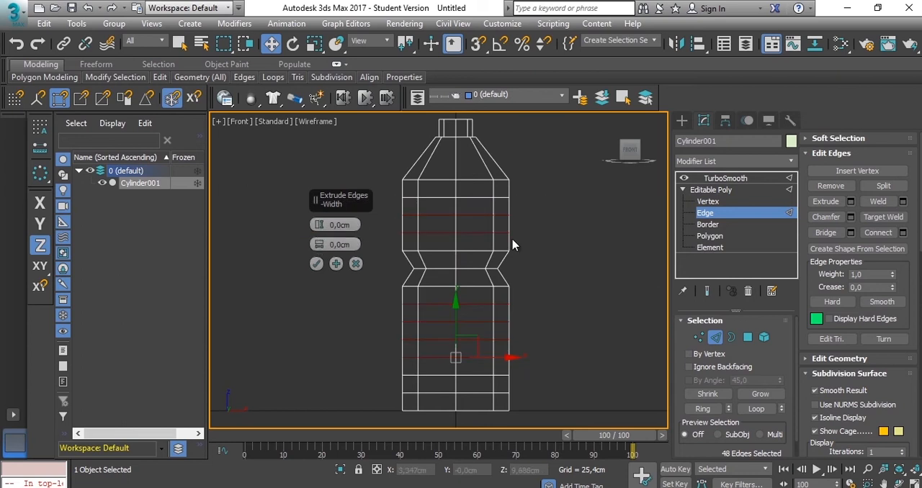
{"action": "scroll", "coordinate": [308, 245], "scroll_direction": "up", "scroll_amount": 4}
{"action": "left_click_drag", "start_coordinate": [318, 243], "coordinate": [319, 226]}
{"action": "left_click", "coordinate": [316, 263]}
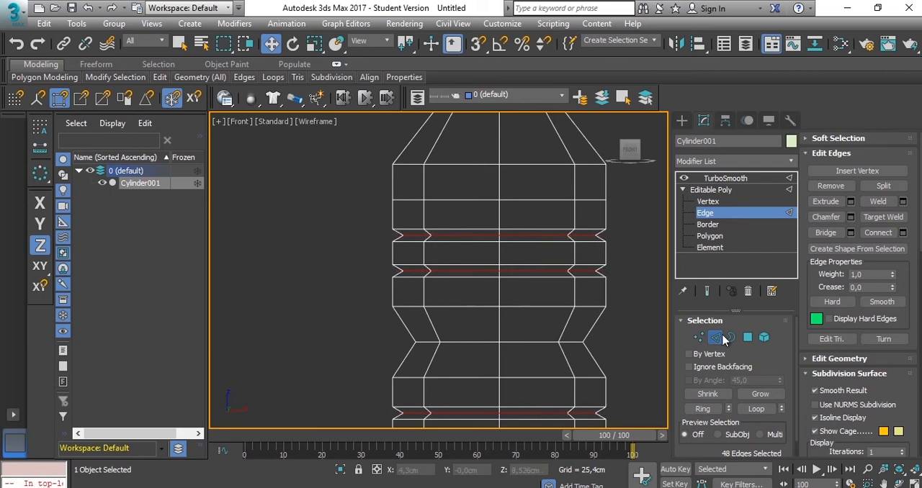
- Lower the alternate vertices of the edge loop beneath the ribs to about 1.2 cm, shaping it into a zigzag
{"action": "scroll", "coordinate": [519, 371], "scroll_direction": "down", "scroll_amount": 4}
{"action": "middle_click_drag", "start_coordinate": [481, 396], "coordinate": [466, 230]}
{"action": "scroll", "coordinate": [545, 281], "scroll_direction": "up", "scroll_amount": 2}
{"action": "middle_click_drag", "start_coordinate": [546, 282], "coordinate": [546, 313]}
{"action": "left_click", "coordinate": [733, 202]}
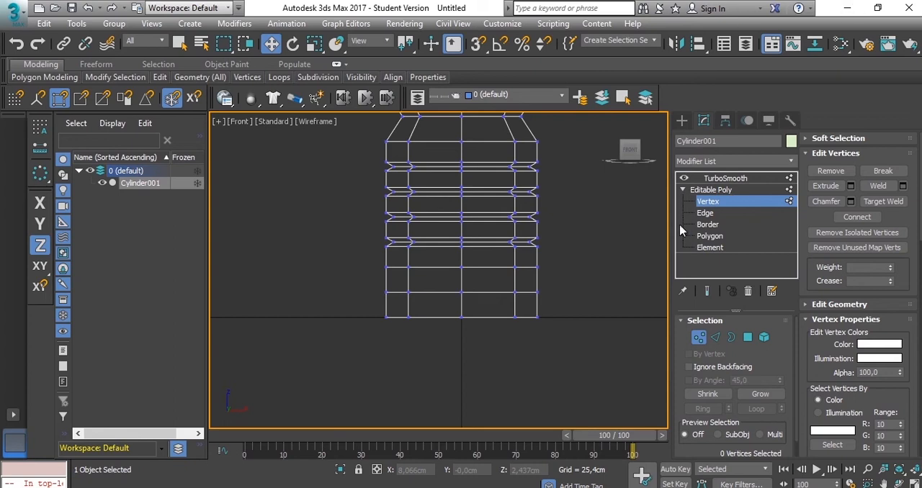
{"action": "middle_click_drag", "start_coordinate": [541, 264], "coordinate": [564, 252]}
{"action": "scroll", "coordinate": [579, 254], "scroll_direction": "up", "scroll_amount": 2}
{"action": "left_click_drag", "start_coordinate": [552, 221], "coordinate": [526, 256]}
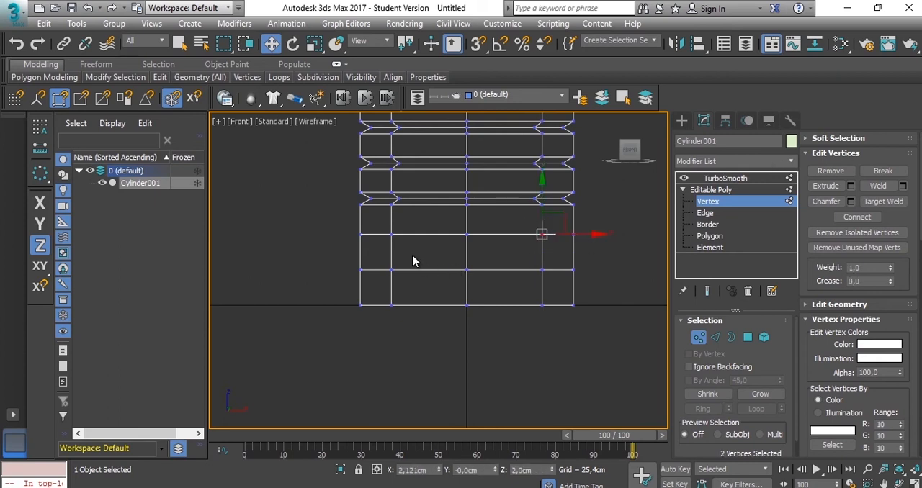
{"action": "left_click_drag", "start_coordinate": [376, 259], "coordinate": [376, 258], "text": "ctrl"}
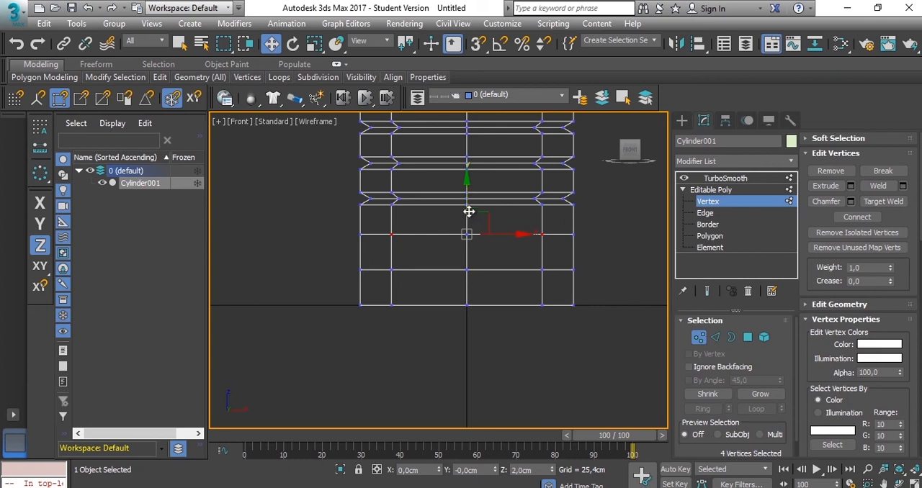
{"action": "left_click_drag", "start_coordinate": [465, 195], "coordinate": [469, 222]}
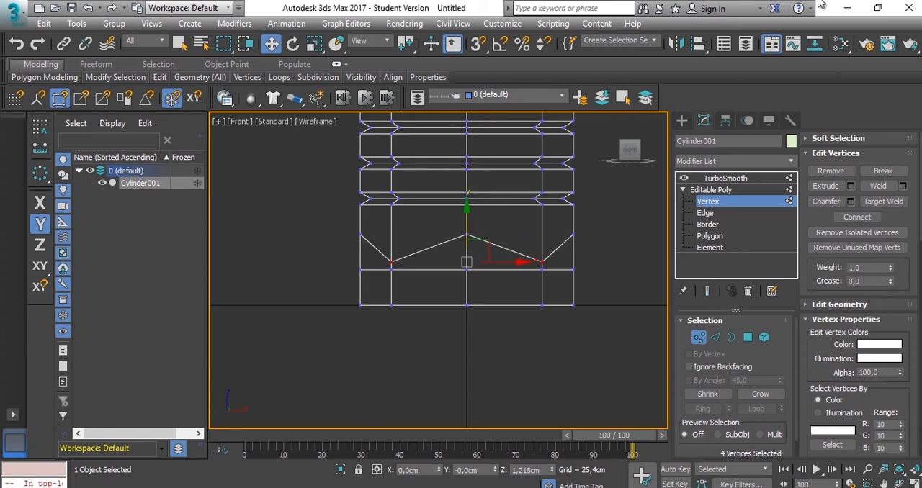
- Examine the TurboSmooth result at the bottle's base in wireframe and in shaded display with edged faces
{"action": "left_click", "coordinate": [724, 178]}
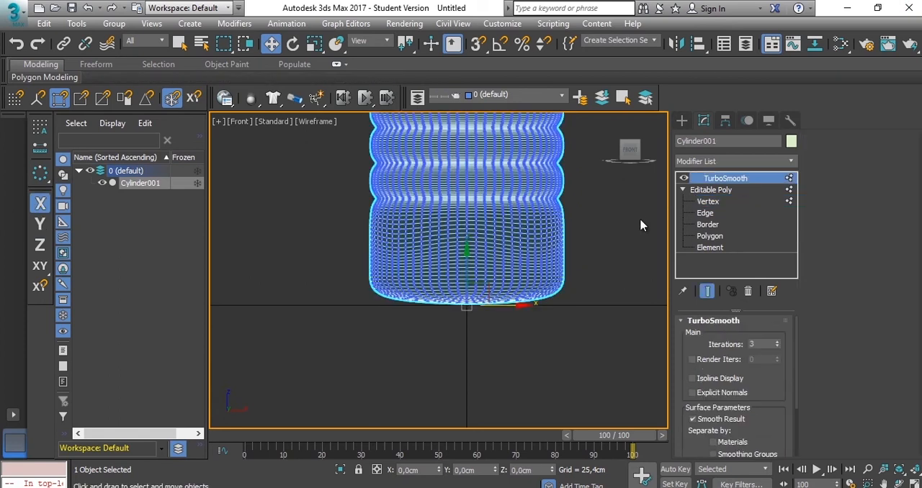
{"action": "key", "text": "F3"}
{"action": "left_click", "coordinate": [613, 245]}
{"action": "key", "text": "F3"}
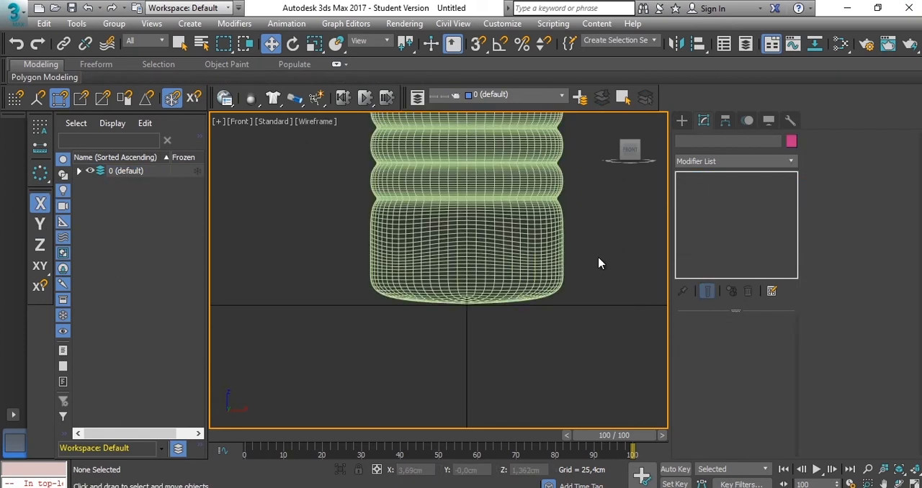
{"action": "scroll", "coordinate": [594, 263], "scroll_direction": "up", "scroll_amount": 2}
{"action": "key", "text": "F3"}
{"action": "key", "text": "F4"}
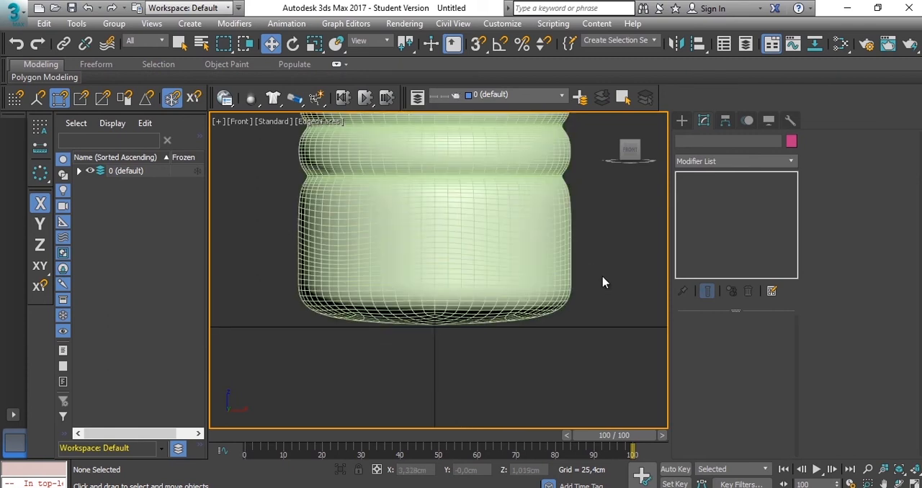
{"action": "scroll", "coordinate": [587, 265], "scroll_direction": "up", "scroll_amount": 2}
{"action": "middle_click_drag", "start_coordinate": [376, 251], "coordinate": [481, 241]}
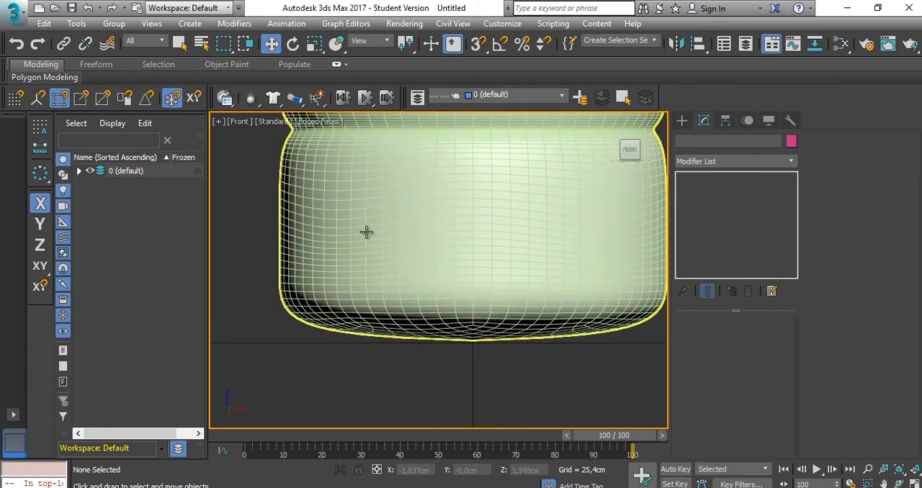
{"action": "scroll", "coordinate": [497, 227], "scroll_direction": "down", "scroll_amount": 4}
- Extrude the zigzag edge loop near the base with a height of -0.3 cm and a width of 0.175 cm
{"action": "left_click", "coordinate": [513, 226]}
{"action": "left_click", "coordinate": [705, 213]}
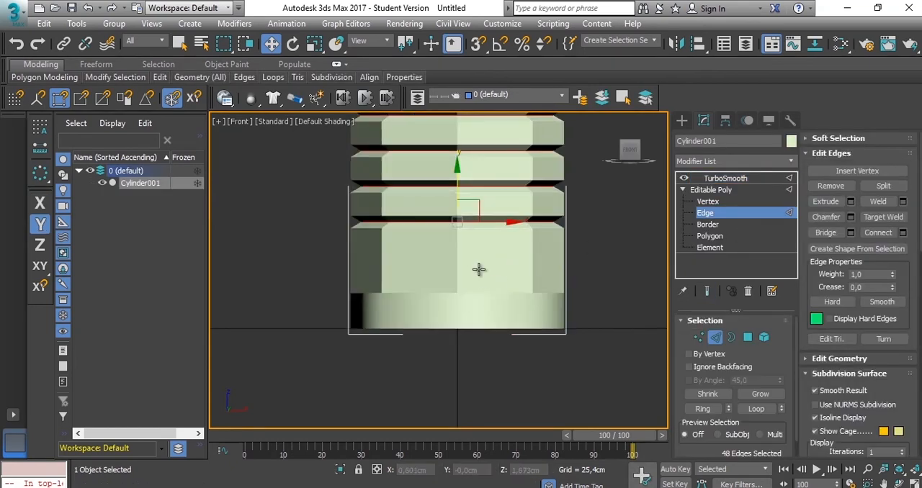
{"action": "scroll", "coordinate": [478, 273], "scroll_direction": "up", "scroll_amount": 2}
{"action": "double_click", "coordinate": [505, 274]}
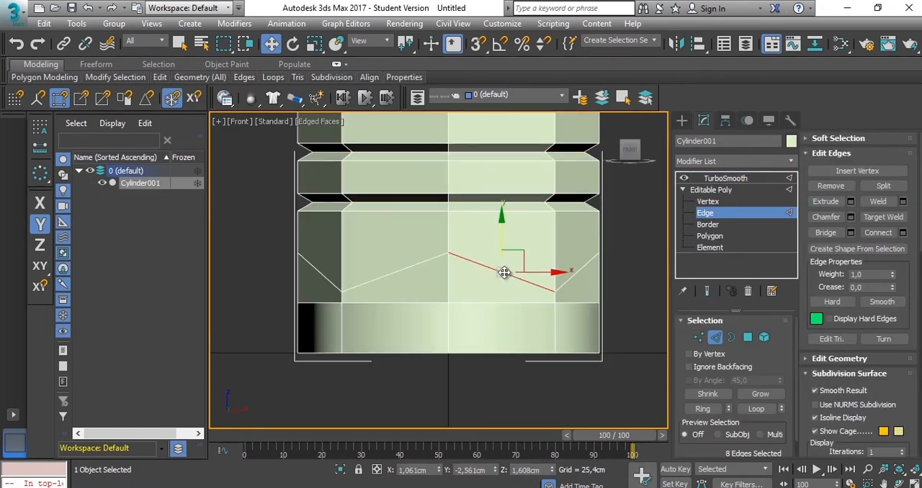
{"action": "left_click", "coordinate": [851, 202]}
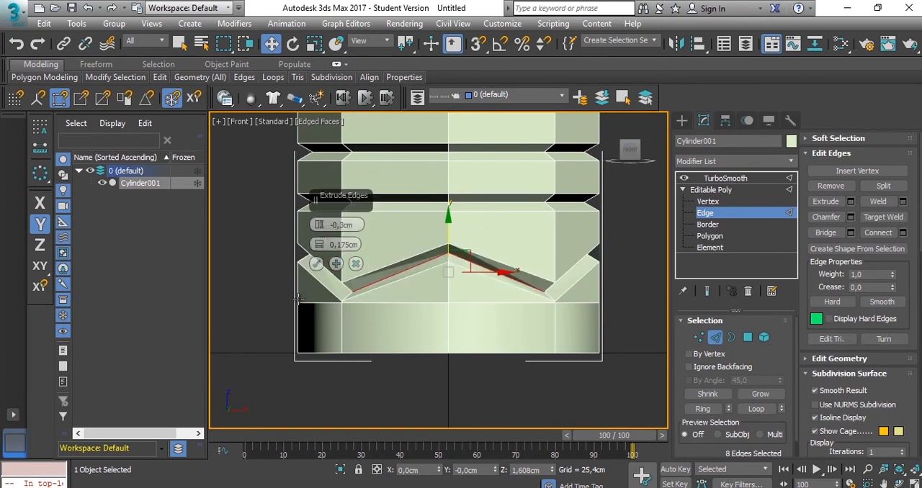
{"action": "left_click", "coordinate": [316, 264]}
- Lower the edge loop just beneath the zigzag groove slightly, and display the smoothed bottle shaded
{"action": "middle_click_drag", "start_coordinate": [643, 245], "coordinate": [620, 282]}
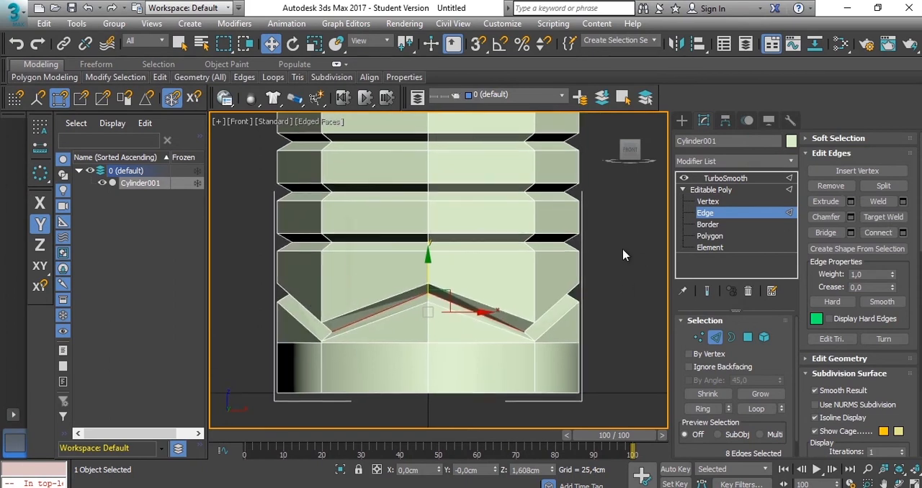
{"action": "double_click", "coordinate": [552, 344]}
{"action": "left_click_drag", "start_coordinate": [428, 314], "coordinate": [429, 326]}
{"action": "middle_click_drag", "start_coordinate": [563, 253], "coordinate": [488, 262]}
{"action": "key", "text": "F3"}
{"action": "scroll", "coordinate": [533, 291], "scroll_direction": "down", "scroll_amount": 2}
{"action": "left_click", "coordinate": [725, 178]}
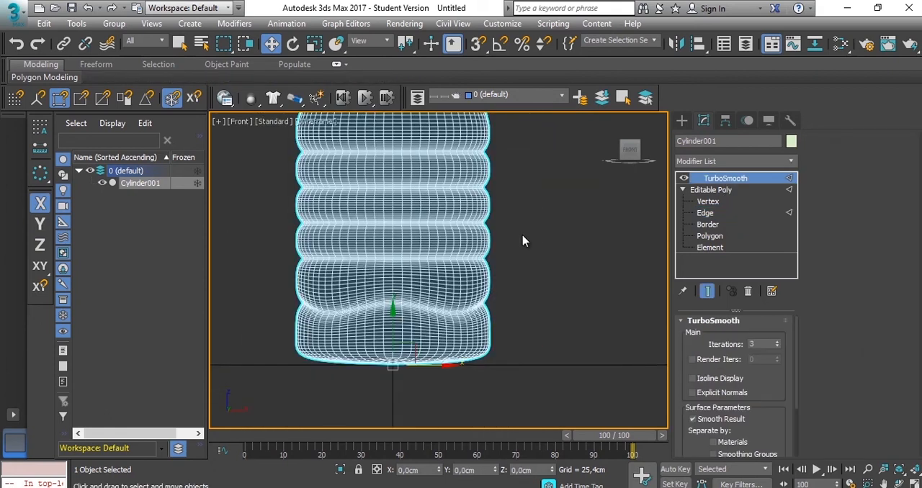
{"action": "key", "text": "F3"}
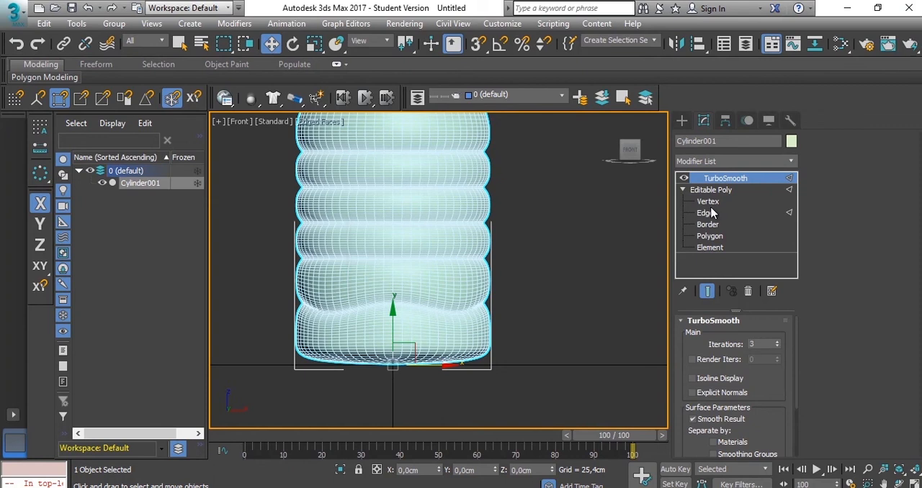
- Return to edge editing on the Editable Poly level and display the bottle in wireframe
{"action": "left_click", "coordinate": [716, 204]}
{"action": "left_click", "coordinate": [705, 214]}
{"action": "key", "text": "F3"}
{"action": "middle_click_drag", "start_coordinate": [497, 289], "coordinate": [505, 284]}
{"action": "left_click", "coordinate": [425, 253]}
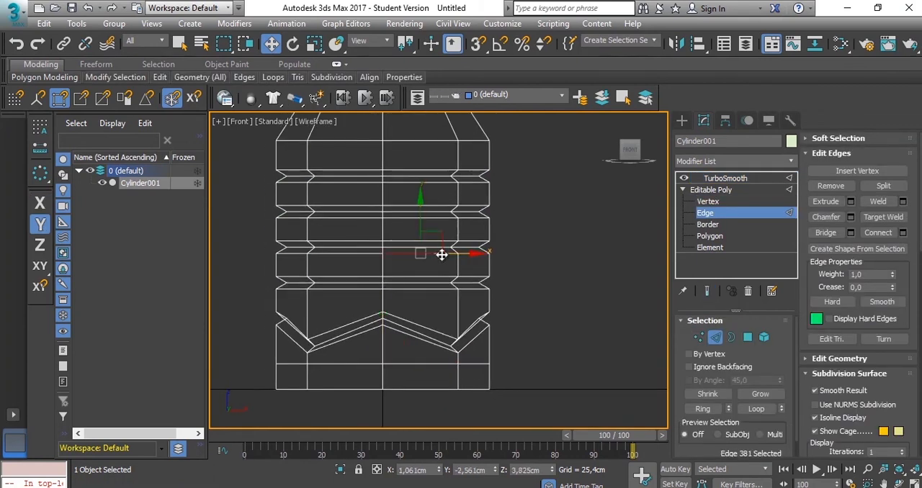
- Select the edges of the base zigzag groove, the ribs, the waist borders and the shoulder across one side of the bottle
{"action": "left_click", "coordinate": [179, 44]}
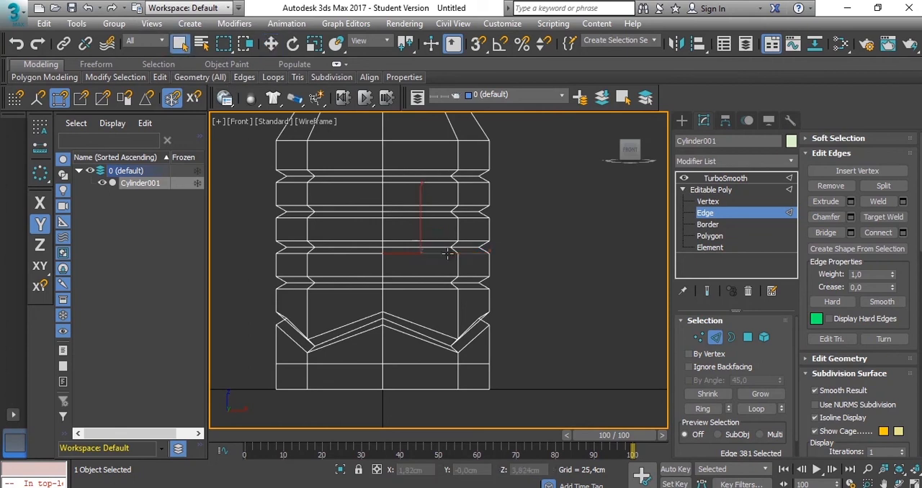
{"action": "left_click", "coordinate": [422, 325], "text": "shift"}
{"action": "middle_click_drag", "start_coordinate": [432, 247], "coordinate": [433, 318]}
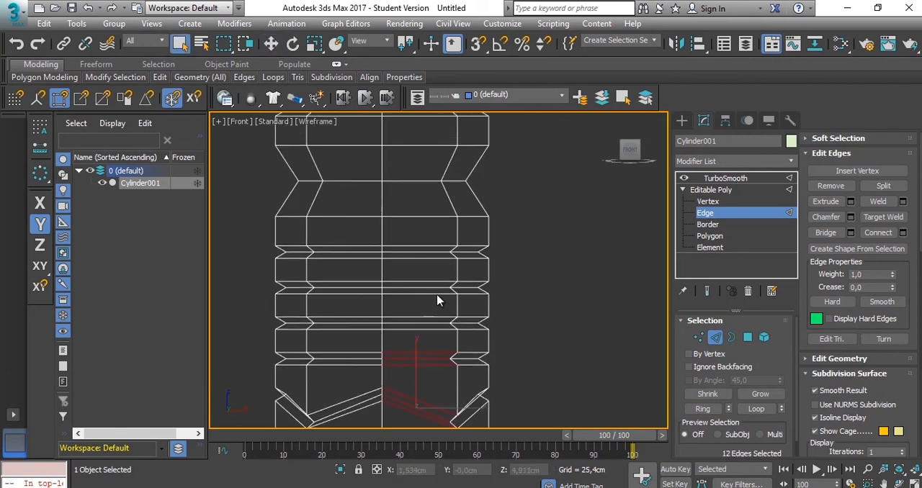
{"action": "left_click_drag", "start_coordinate": [413, 335], "coordinate": [413, 337], "text": "ctrl"}
{"action": "middle_click_drag", "start_coordinate": [428, 241], "coordinate": [430, 298]}
{"action": "left_click_drag", "start_coordinate": [429, 260], "coordinate": [419, 286], "text": "ctrl"}
{"action": "middle_click_drag", "start_coordinate": [422, 222], "coordinate": [442, 287]}
{"action": "left_click_drag", "start_coordinate": [441, 230], "coordinate": [420, 297], "text": "ctrl"}
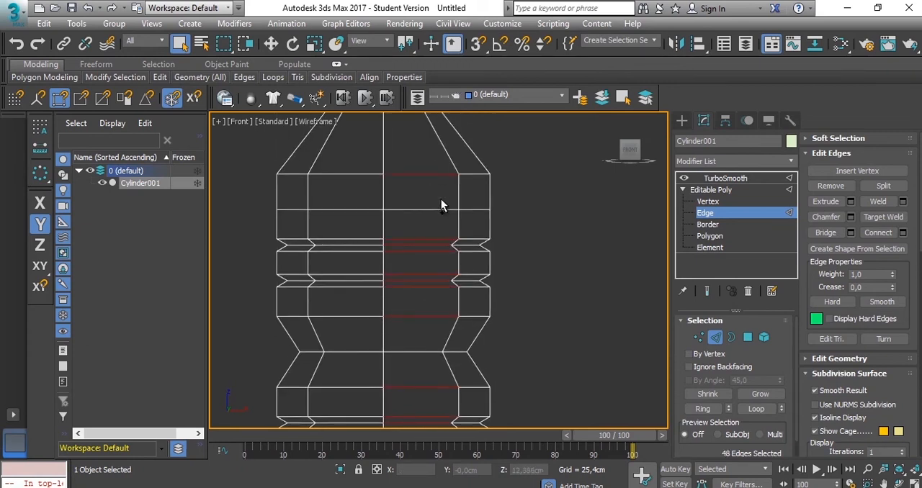
{"action": "scroll", "coordinate": [504, 223], "scroll_direction": "down", "scroll_amount": 3}
{"action": "middle_click_drag", "start_coordinate": [505, 223], "coordinate": [512, 217]}
{"action": "scroll", "coordinate": [504, 209], "scroll_direction": "up", "scroll_amount": 2}
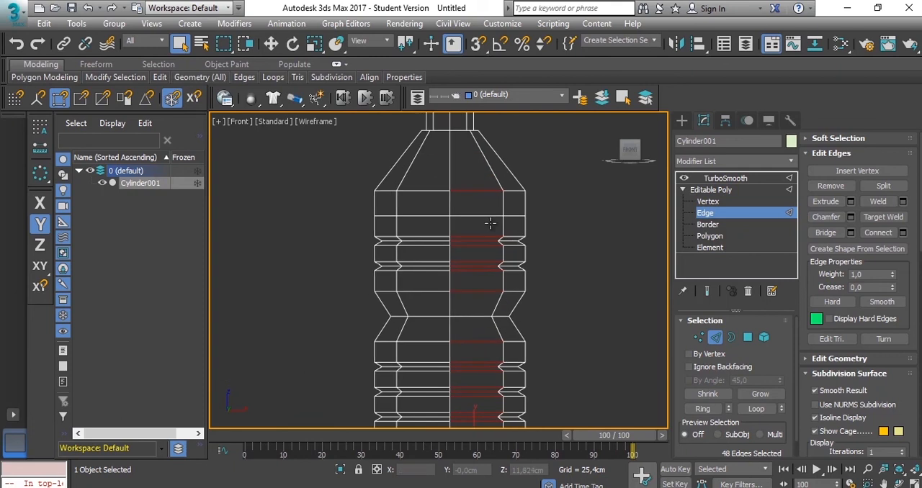
- Try raising a vertex of the edge loop above the upper ribs, then undo the move
{"action": "left_click", "coordinate": [714, 202]}
{"action": "left_click_drag", "start_coordinate": [510, 207], "coordinate": [493, 222]}
{"action": "left_click_drag", "start_coordinate": [389, 207], "coordinate": [400, 228], "text": "ctrl"}
{"action": "key", "text": "w"}
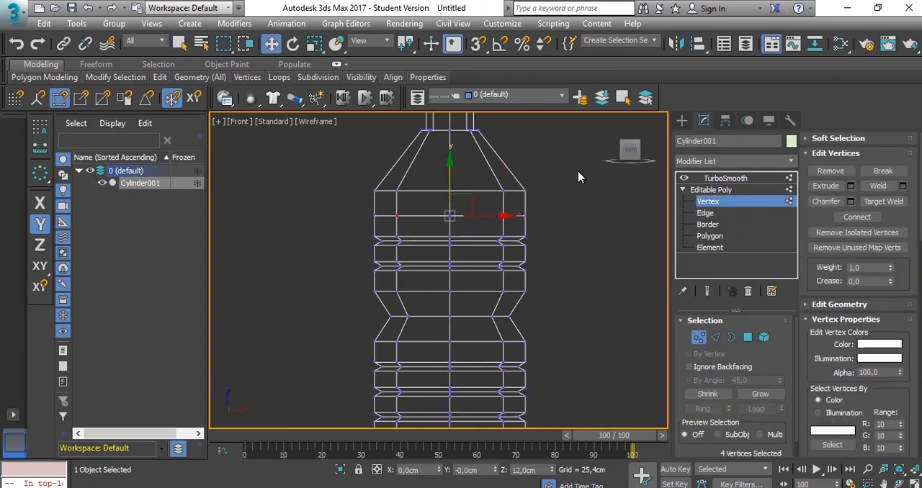
{"action": "scroll", "coordinate": [525, 228], "scroll_direction": "up", "scroll_amount": 5}
{"action": "left_click", "coordinate": [548, 230]}
{"action": "left_click_drag", "start_coordinate": [490, 210], "coordinate": [444, 268]}
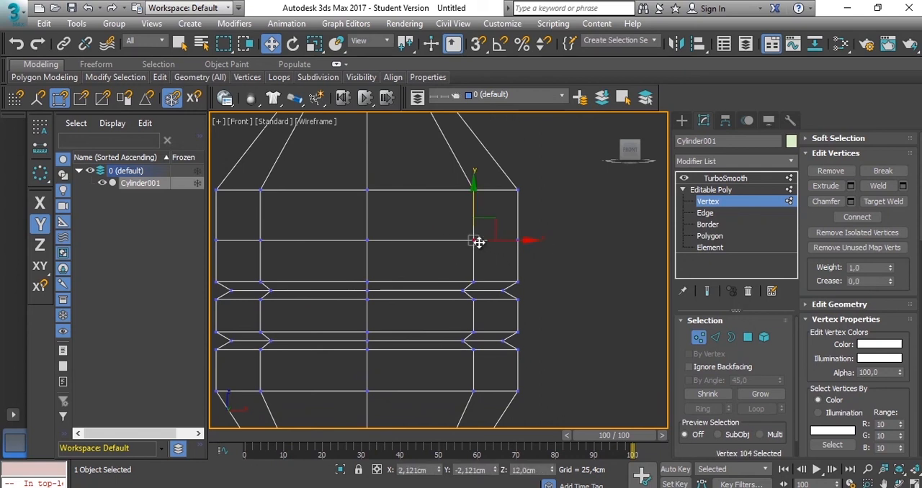
{"action": "left_click_drag", "start_coordinate": [471, 201], "coordinate": [473, 181]}
{"action": "left_click", "coordinate": [643, 269]}
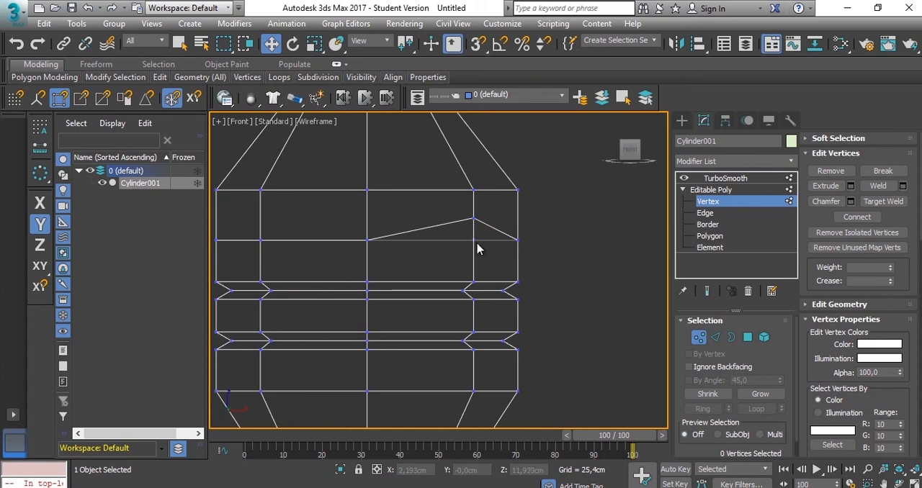
{"action": "key", "text": "ctrl+z"}
- Raise the alternate vertices of the edge loop above the upper ribs slightly, shaping it into a zigzag
{"action": "key", "text": "ctrl+z"}
{"action": "left_click_drag", "start_coordinate": [490, 222], "coordinate": [482, 250]}
{"action": "key", "text": "ctrl+z"}
{"action": "left_click", "coordinate": [595, 251]}
{"action": "middle_click_drag", "start_coordinate": [396, 241], "coordinate": [524, 245]}
{"action": "left_click_drag", "start_coordinate": [402, 231], "coordinate": [378, 260], "text": "ctrl"}
{"action": "left_click_drag", "start_coordinate": [495, 210], "coordinate": [500, 180]}
- Extrude the upper zigzag edge loop with a height of -0.3 cm and a width of 0.175 cm
{"action": "left_click", "coordinate": [705, 212]}
{"action": "double_click", "coordinate": [576, 223]}
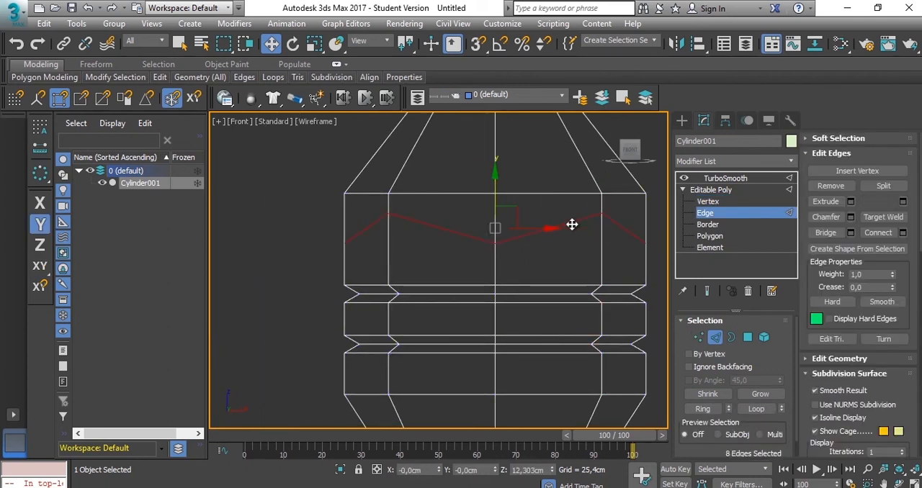
{"action": "left_click", "coordinate": [852, 202]}
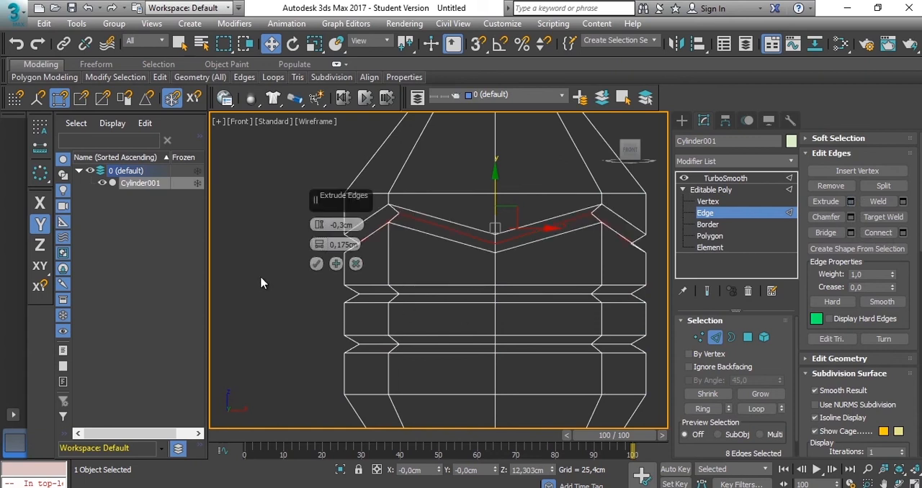
{"action": "left_click", "coordinate": [316, 264]}
- Select the complete edge loops of both zigzag grooves, all rib grooves and the upper and lower borders of the waist
{"action": "left_click_drag", "start_coordinate": [558, 206], "coordinate": [539, 369]}
{"action": "scroll", "coordinate": [555, 371], "scroll_direction": "down", "scroll_amount": 2}
{"action": "middle_click_drag", "start_coordinate": [557, 376], "coordinate": [548, 200]}
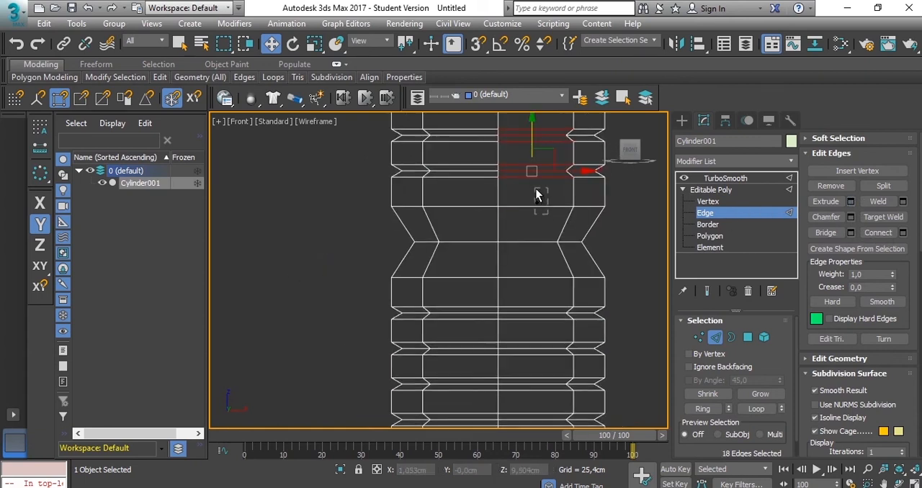
{"action": "left_click_drag", "start_coordinate": [536, 192], "coordinate": [535, 191], "text": "ctrl"}
{"action": "middle_click_drag", "start_coordinate": [567, 278], "coordinate": [553, 199]}
{"action": "left_click_drag", "start_coordinate": [529, 269], "coordinate": [508, 375], "text": "ctrl"}
{"action": "middle_click_drag", "start_coordinate": [551, 351], "coordinate": [548, 249]}
{"action": "left_click_drag", "start_coordinate": [532, 265], "coordinate": [511, 310], "text": "ctrl"}
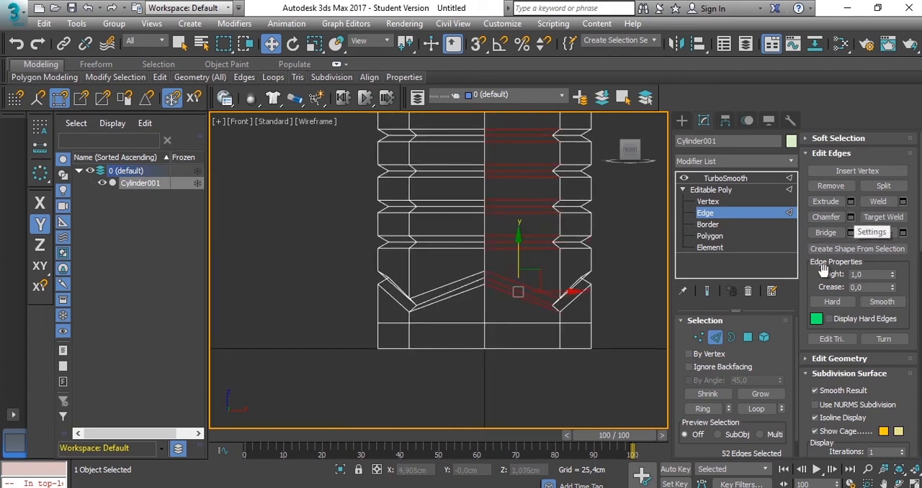
{"action": "left_click", "coordinate": [756, 409]}
- Chamfer the selected groove and waist edge loops by 0.025 cm with one segment
{"action": "scroll", "coordinate": [569, 263], "scroll_direction": "up", "scroll_amount": 6}
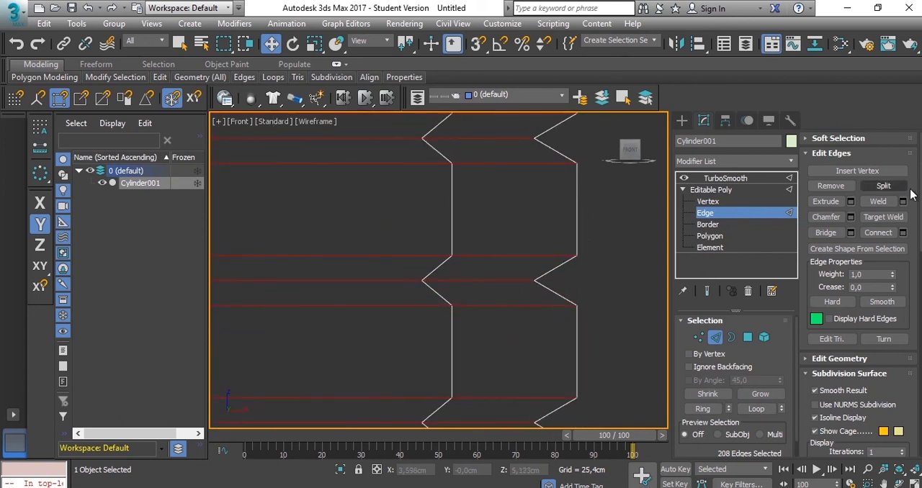
{"action": "left_click", "coordinate": [852, 218]}
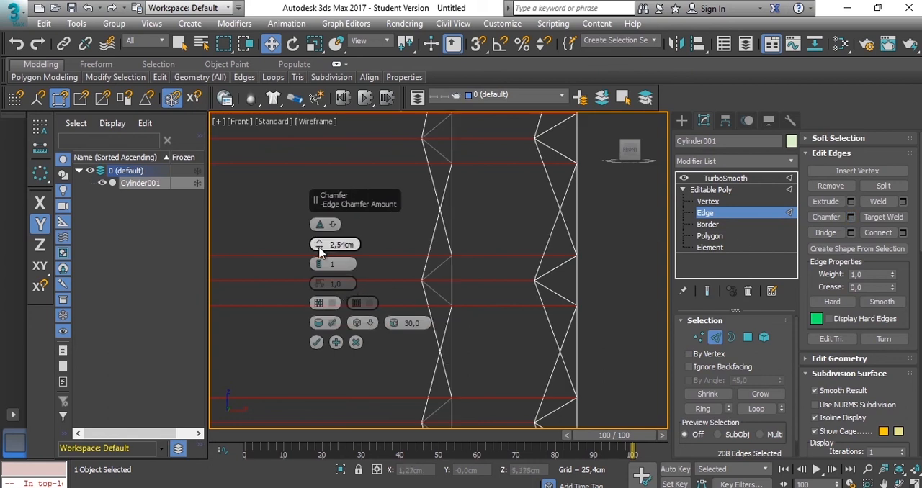
{"action": "right_click", "coordinate": [318, 246]}
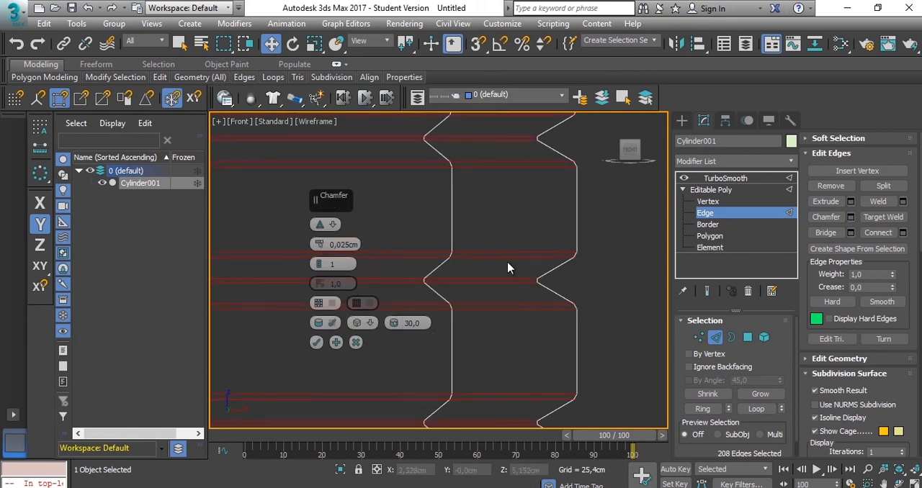
{"action": "scroll", "coordinate": [572, 264], "scroll_direction": "up", "scroll_amount": 3}
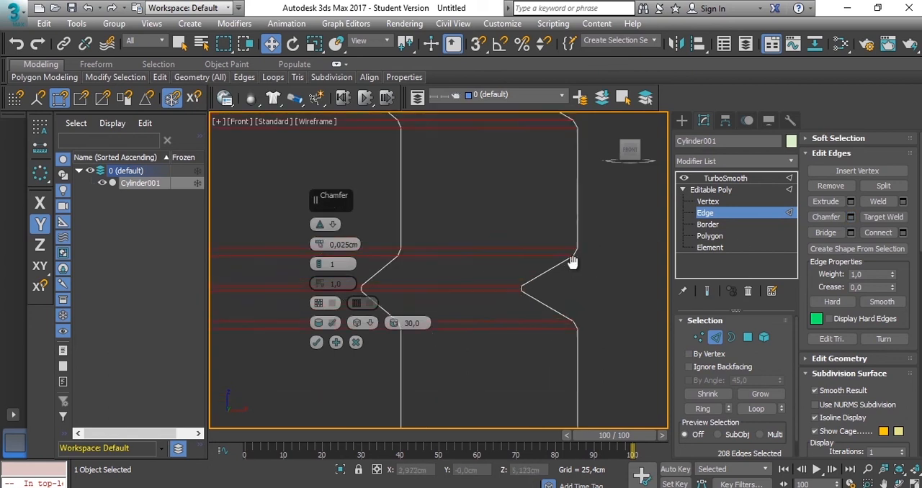
{"action": "left_click", "coordinate": [317, 342]}
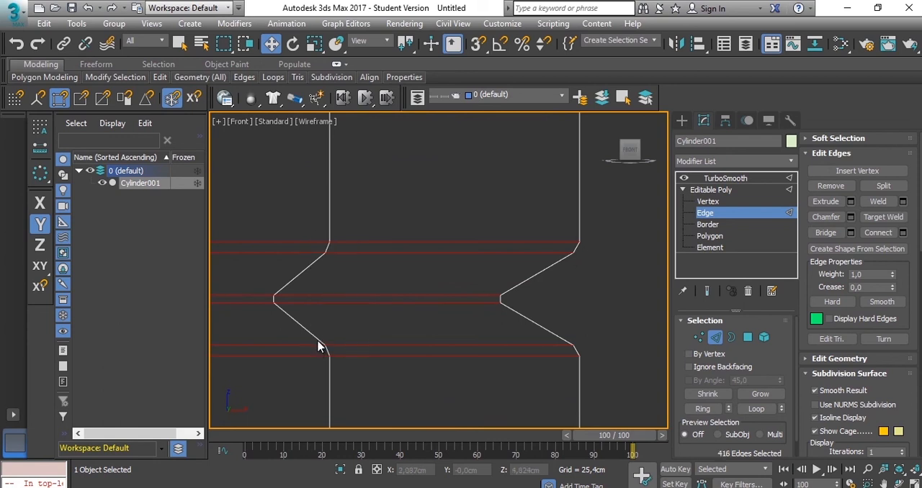
- Return to the TurboSmooth level, deselect the bottle and display it in default shading
{"action": "left_click", "coordinate": [762, 179]}
{"action": "scroll", "coordinate": [598, 245], "scroll_direction": "down", "scroll_amount": 4}
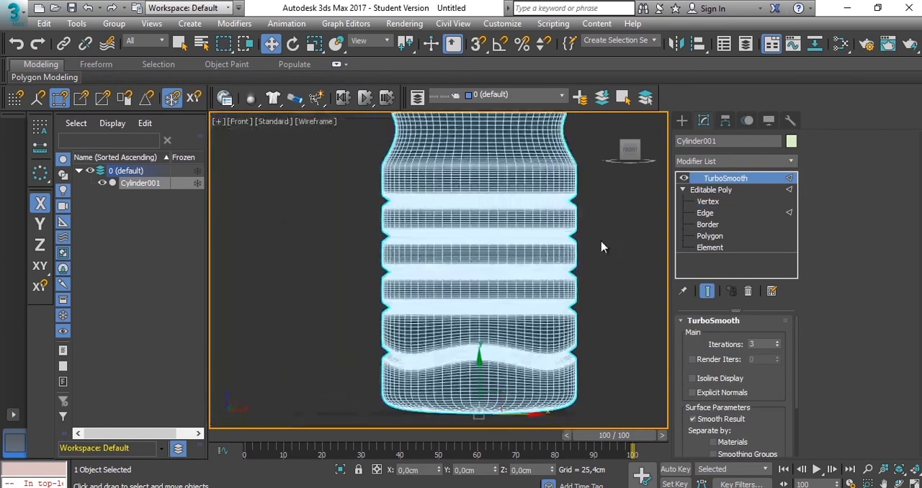
{"action": "left_click", "coordinate": [624, 225]}
{"action": "key", "text": "F3"}
{"action": "scroll", "coordinate": [592, 278], "scroll_direction": "down", "scroll_amount": 2}
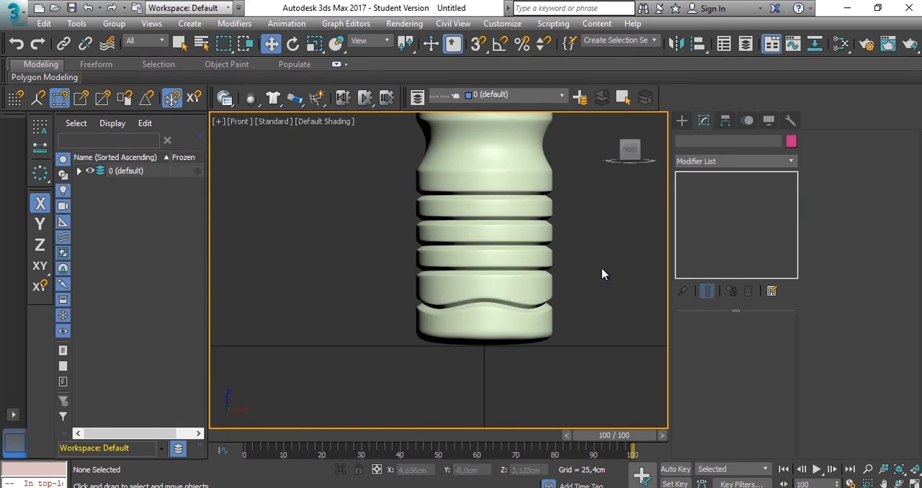
- Examine the whole smoothed bottle from the front and in the perspective view
{"action": "middle_click_drag", "start_coordinate": [549, 298], "coordinate": [486, 416]}
{"action": "scroll", "coordinate": [461, 231], "scroll_direction": "down", "scroll_amount": 2}
{"action": "middle_click_drag", "start_coordinate": [465, 245], "coordinate": [471, 173]}
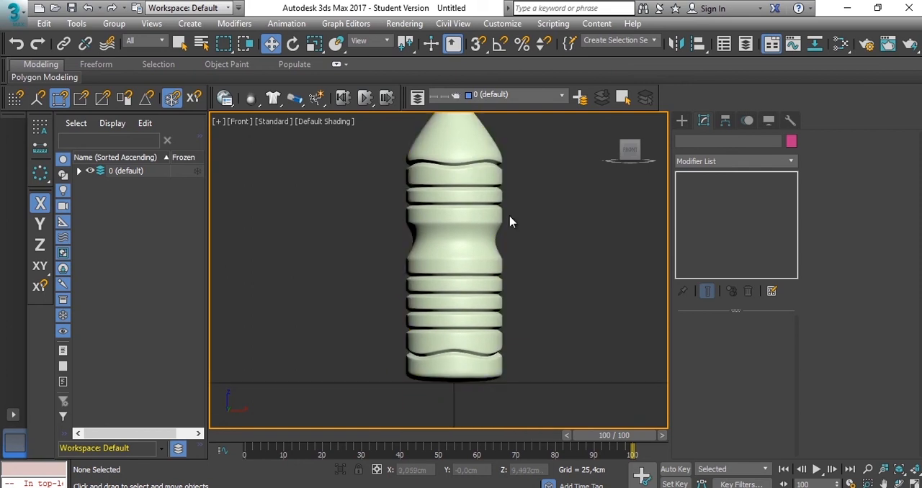
{"action": "key", "text": "p"}
{"action": "middle_click_drag", "start_coordinate": [481, 211], "coordinate": [485, 282], "text": "alt"}
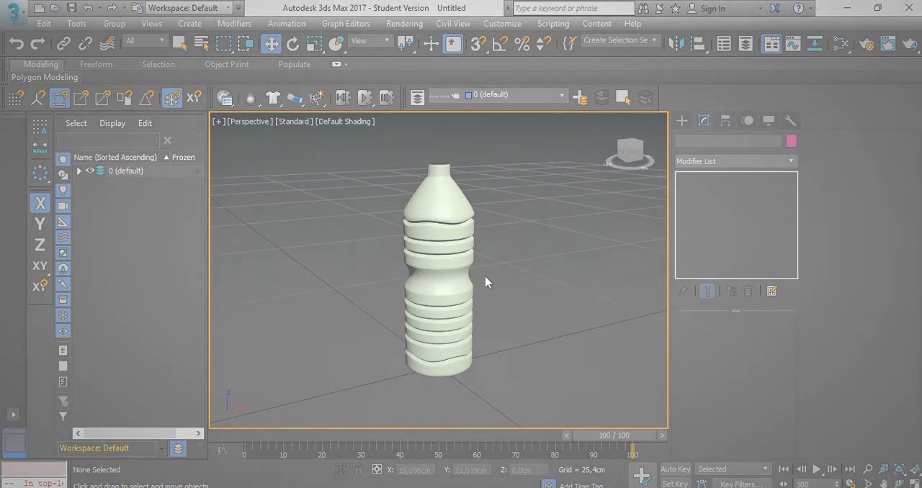